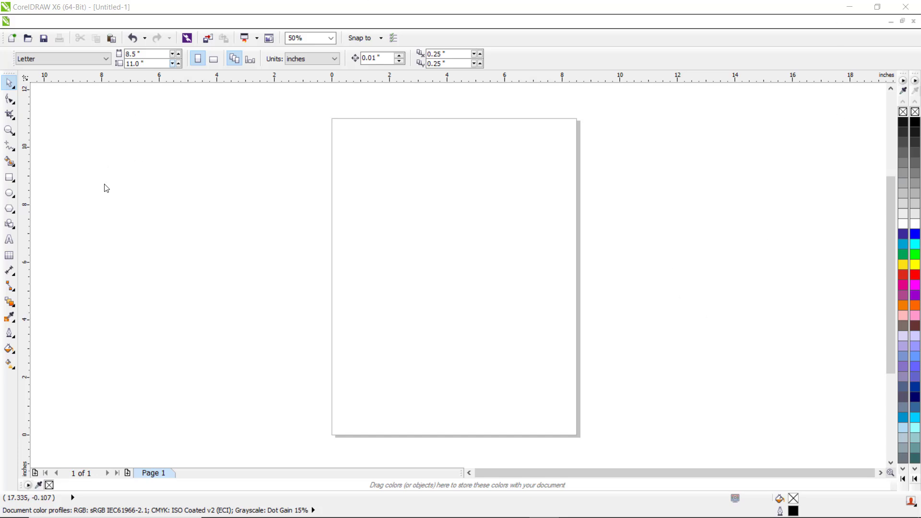
# Draw a heart from the basic shapes, about 0.4 by 0.56 inches, in the upper part of the page
pyautogui.click(14, 233)
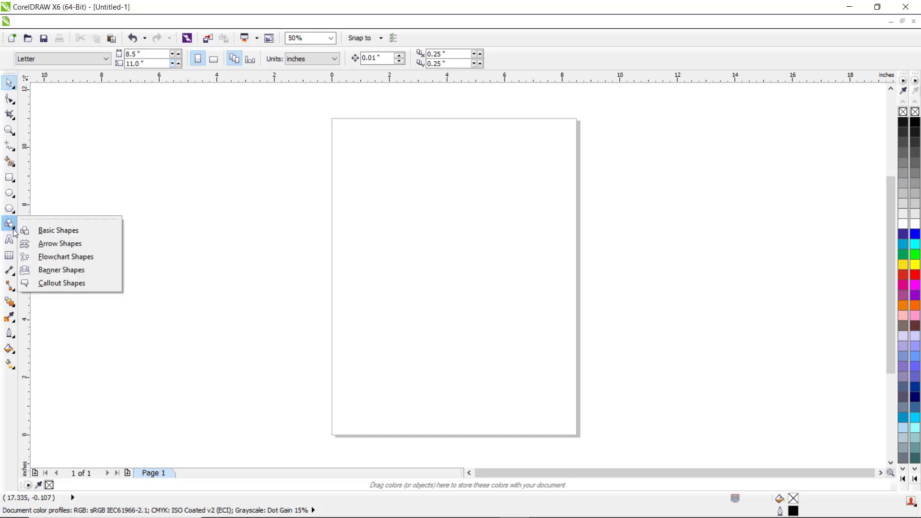
pyautogui.click(50, 233)
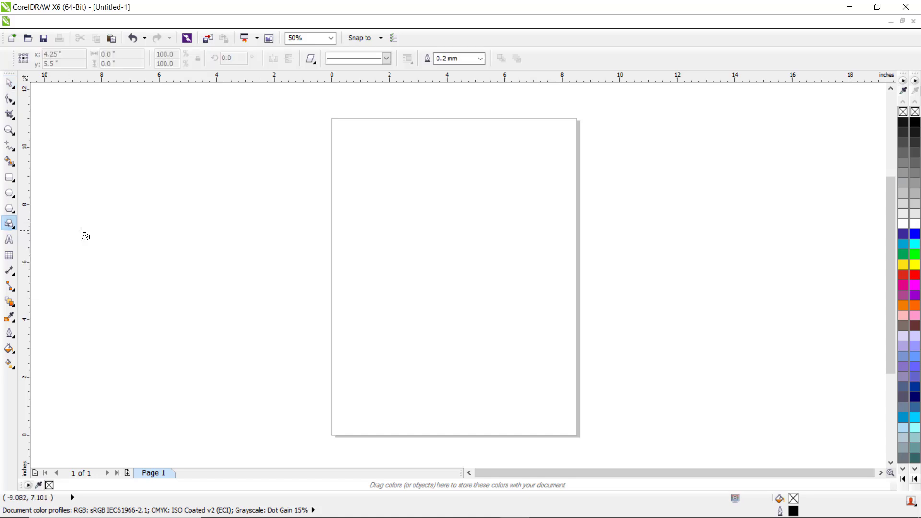
pyautogui.click(315, 67)
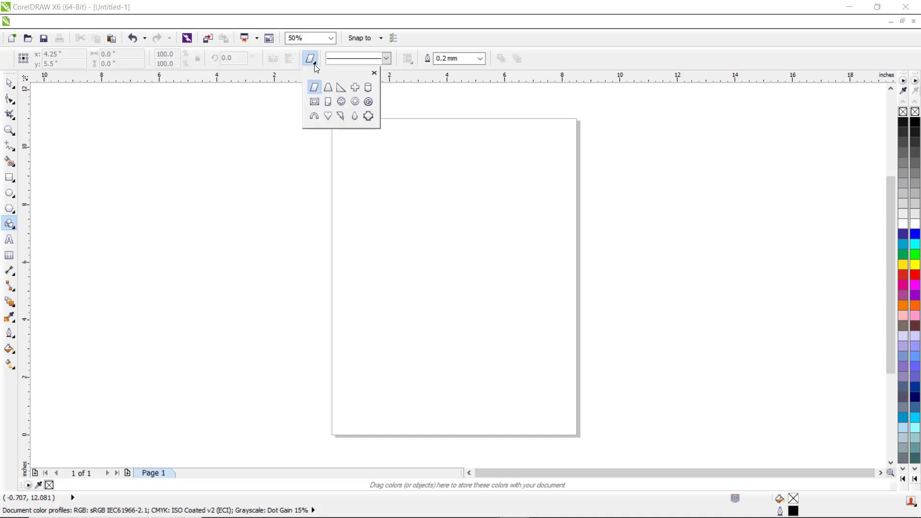
pyautogui.click(329, 116)
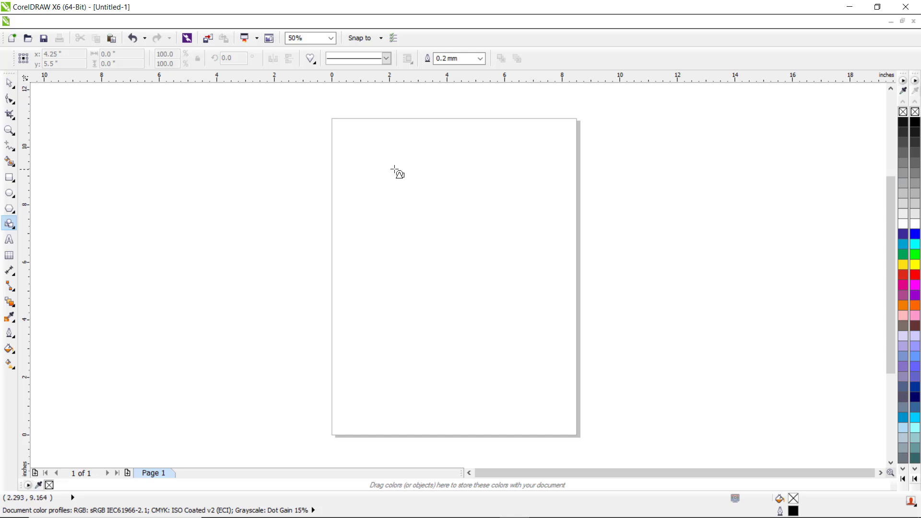
pyautogui.moveTo(395, 168); pyautogui.dragTo(405, 184)
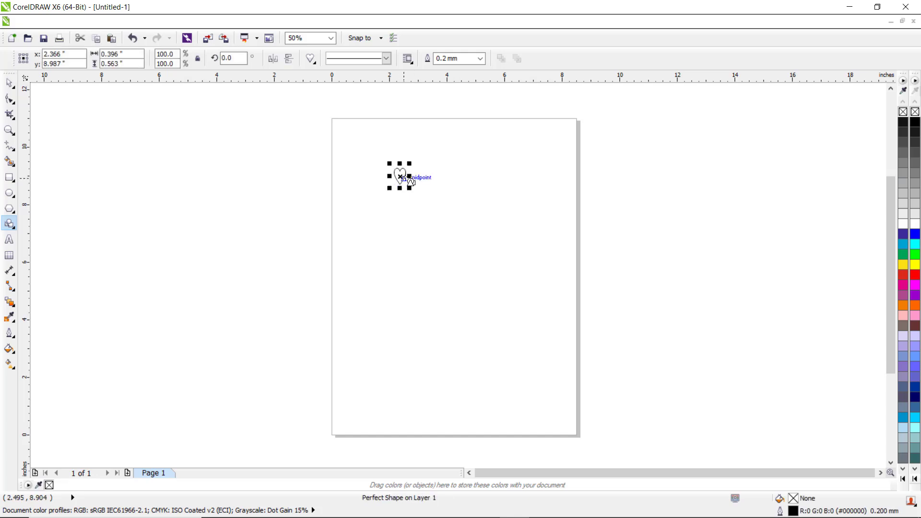
# Narrow the heart to 50% of its width, then shrink it proportionally to about 0.16 by 0.46 inches
pyautogui.scroll(2, 403, 178)
pyautogui.scroll(2, 411, 181)
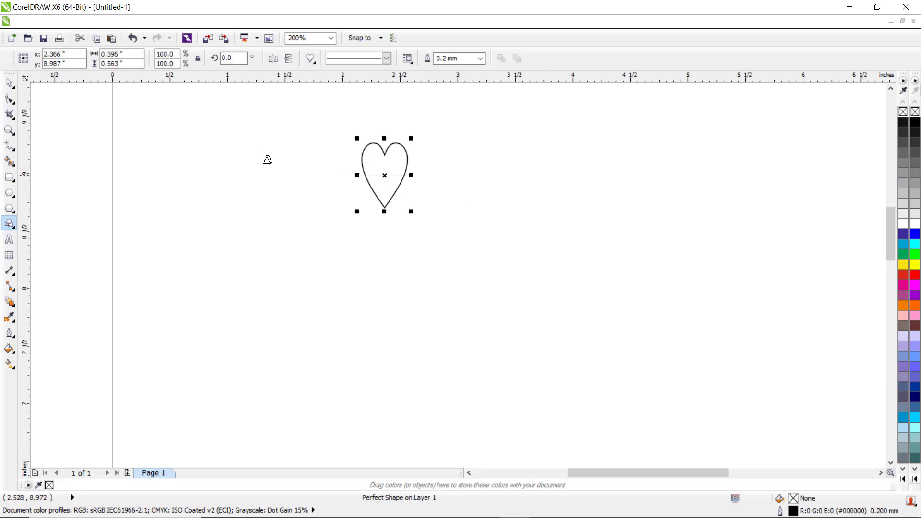
pyautogui.click(10, 85)
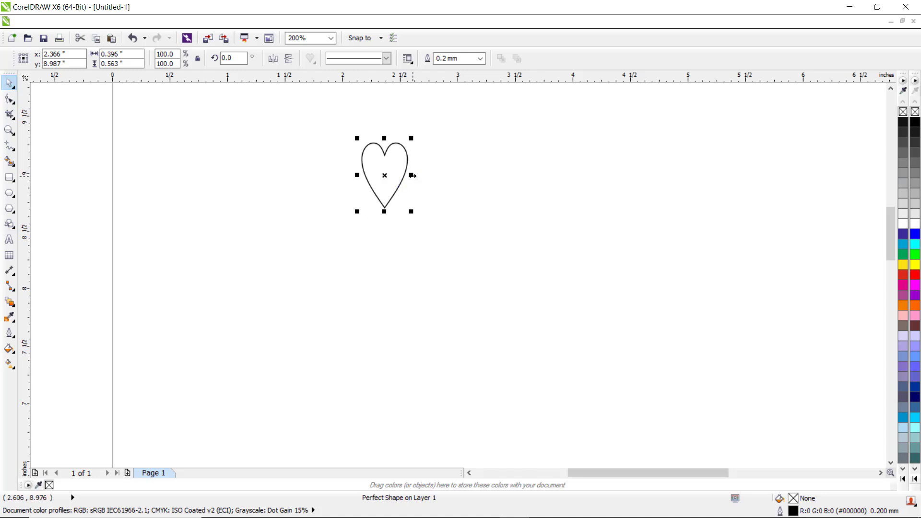
pyautogui.moveTo(411, 176); pyautogui.dragTo(389, 174)
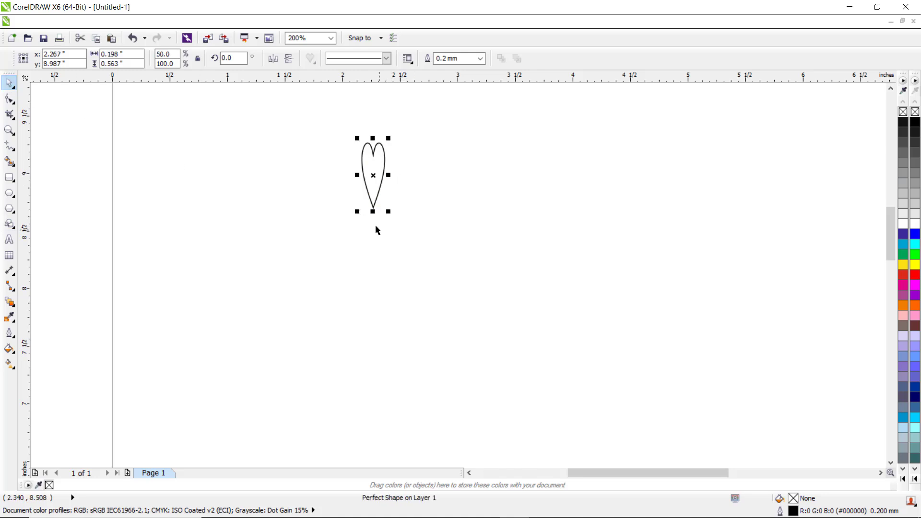
pyautogui.moveTo(356, 212); pyautogui.dragTo(384, 200)
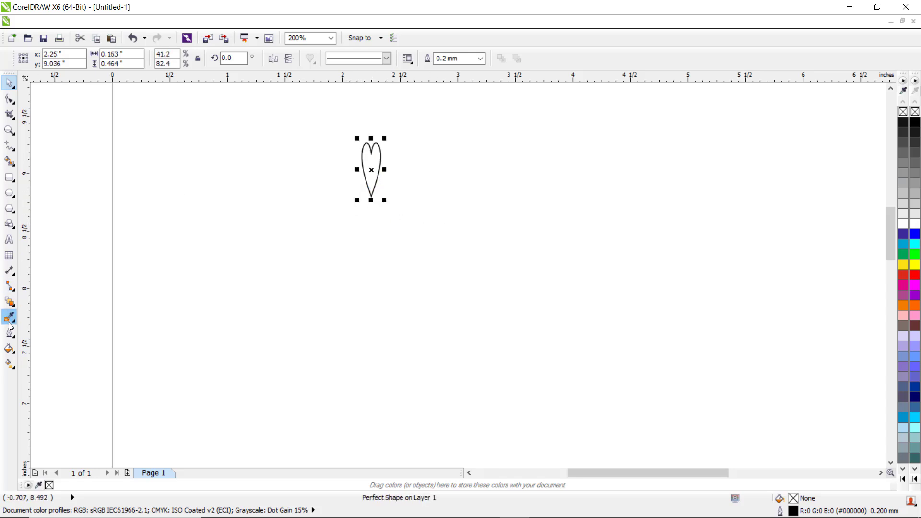
# Apply a linear interactive fill to the heart, running vertically from its notch down past its tip
pyautogui.click(12, 367)
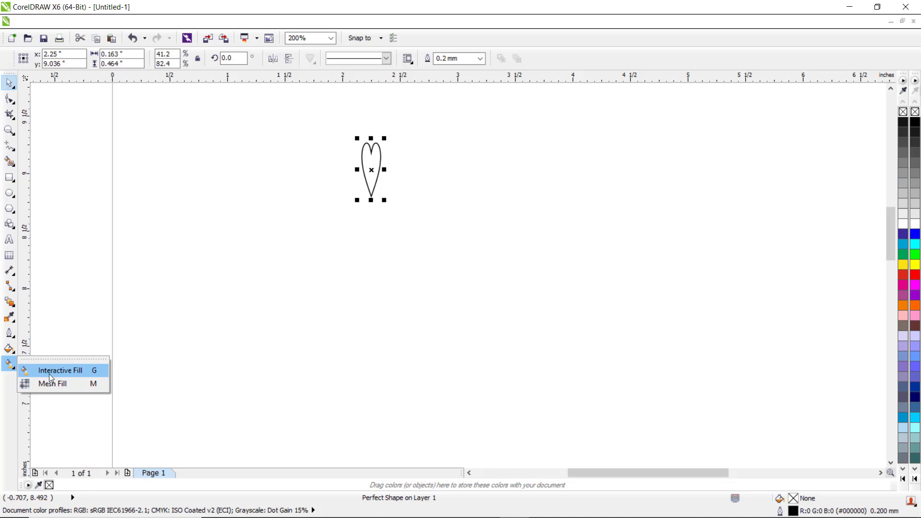
pyautogui.click(55, 371)
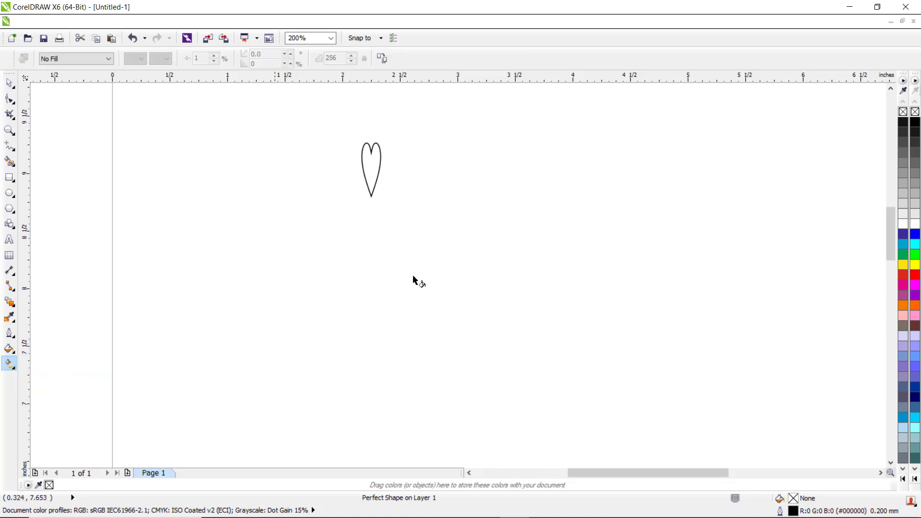
pyautogui.moveTo(370, 155); pyautogui.dragTo(372, 218)
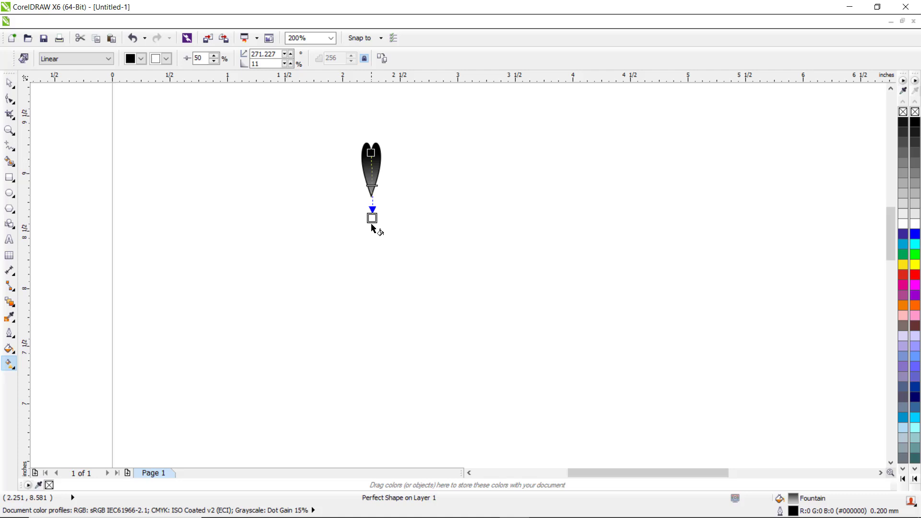
# Set the heart's gradient to run from red to yellow and move its end point up to the heart's tip
pyautogui.click(142, 60)
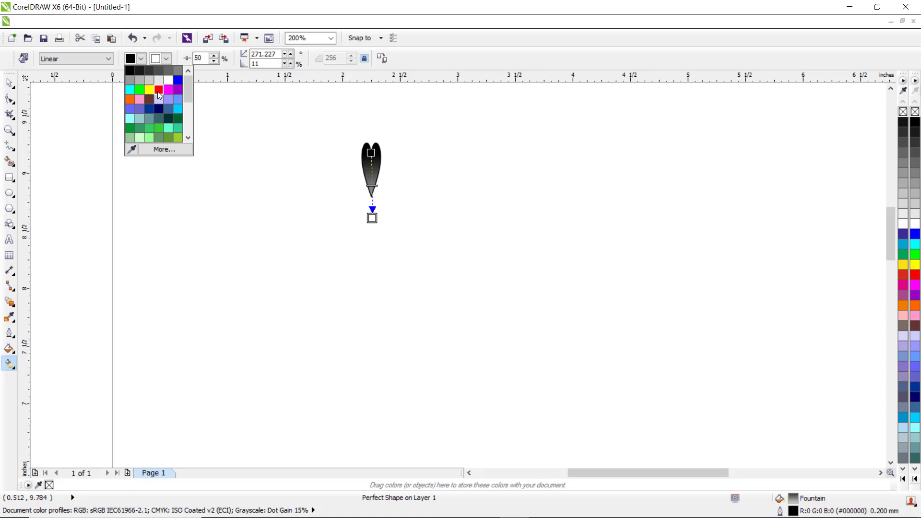
pyautogui.click(159, 91)
pyautogui.click(166, 60)
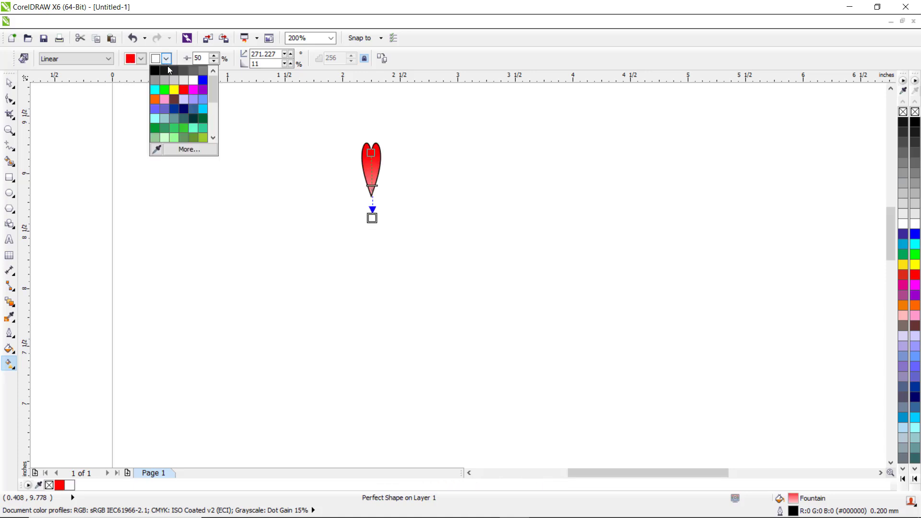
pyautogui.click(174, 90)
pyautogui.moveTo(372, 219); pyautogui.dragTo(372, 195)
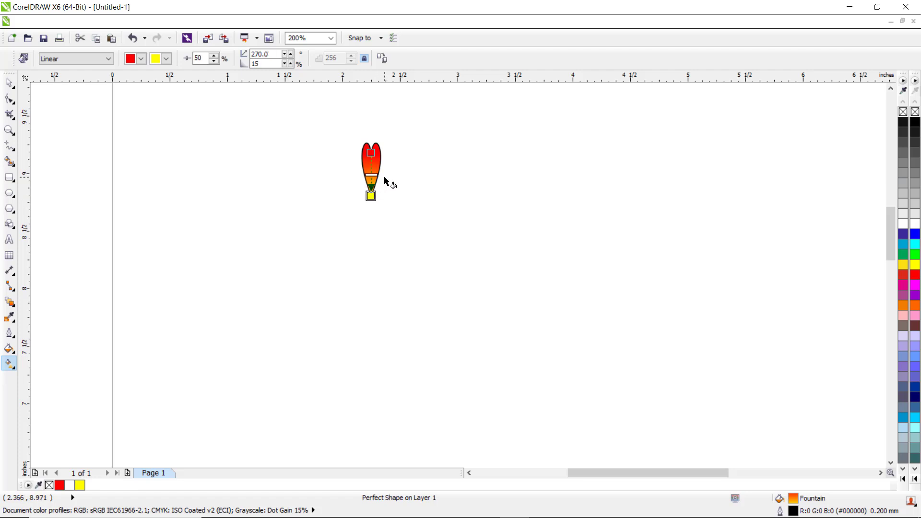
# Remove the outline from the gradient-filled heart
pyautogui.scroll(1, 384, 177)
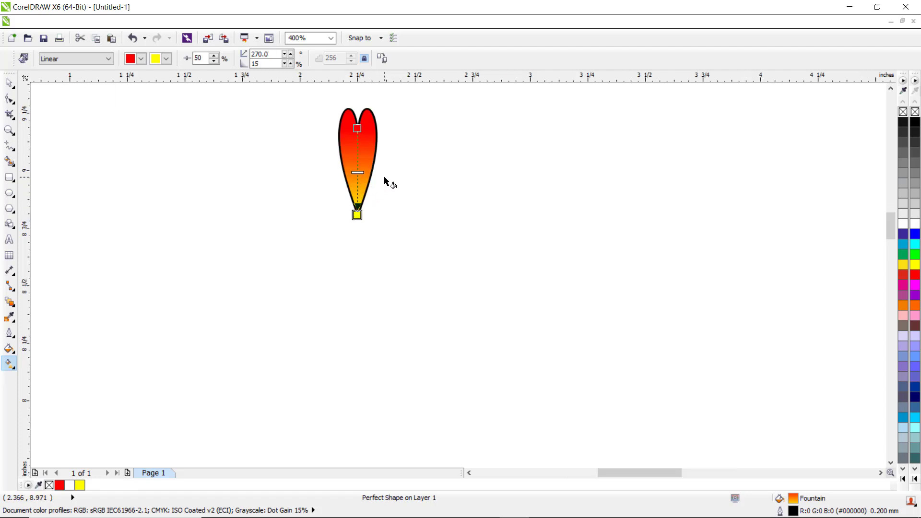
pyautogui.click(9, 83)
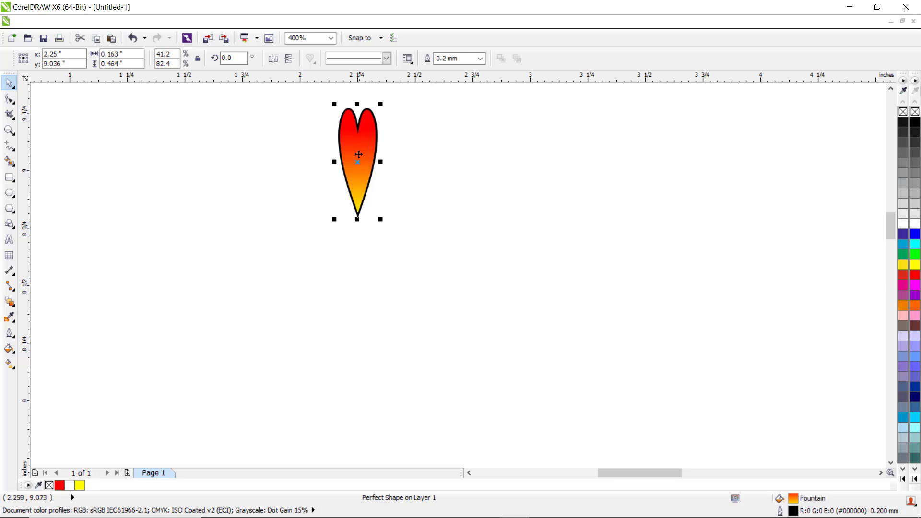
pyautogui.rightClick(904, 113)
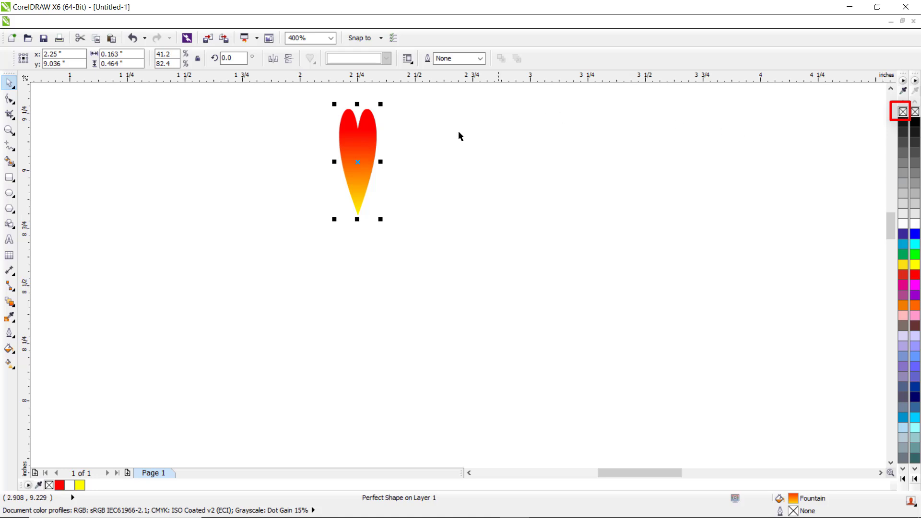
# Set up a Rotate transformation for the heart with a 50° angle and the centre at its bottom middle
pyautogui.scroll(-1, 380, 145)
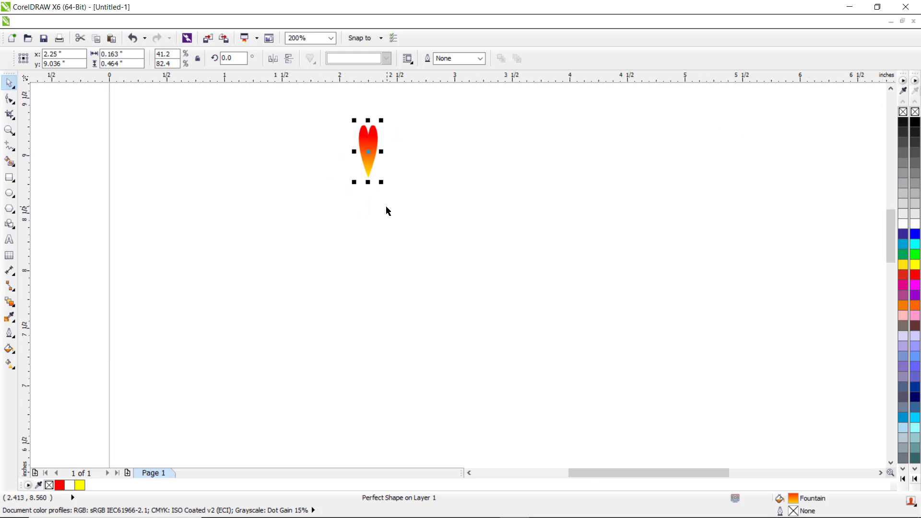
pyautogui.click(8, 82)
pyautogui.click(378, 148)
pyautogui.click(151, 21)
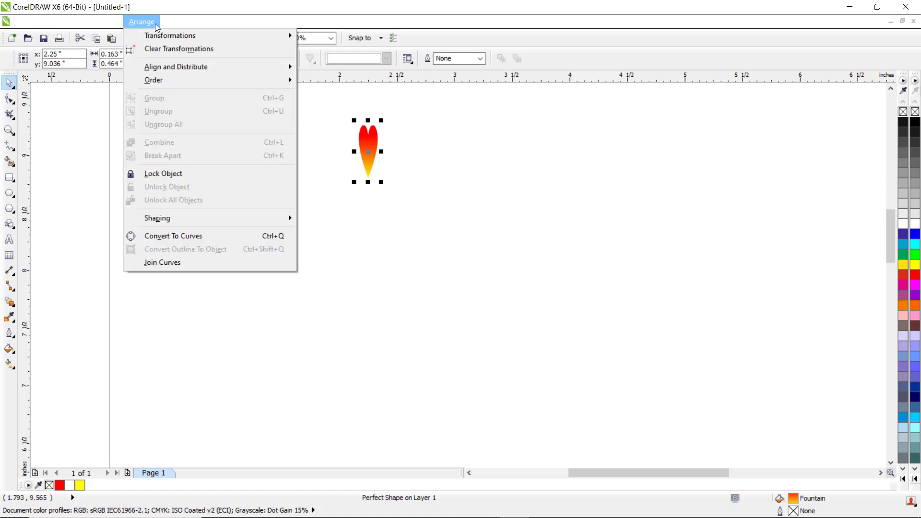
pyautogui.moveTo(166, 36)
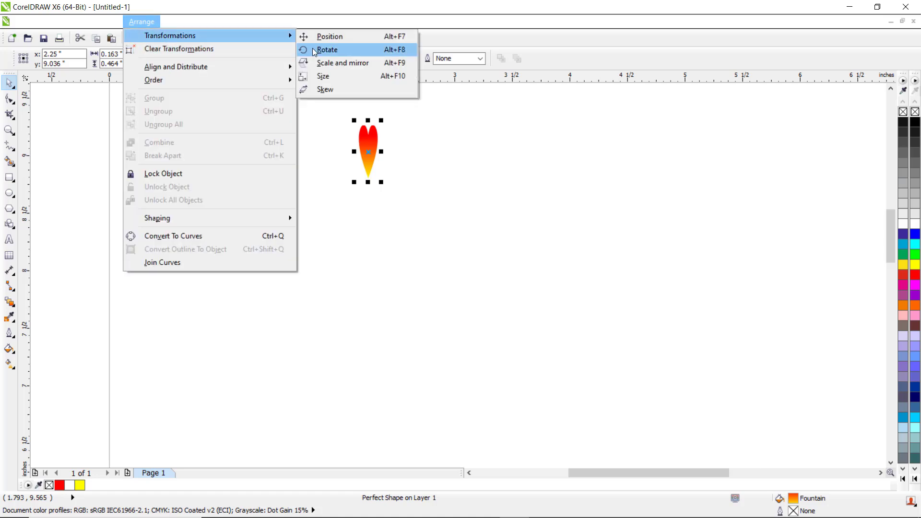
pyautogui.click(332, 49)
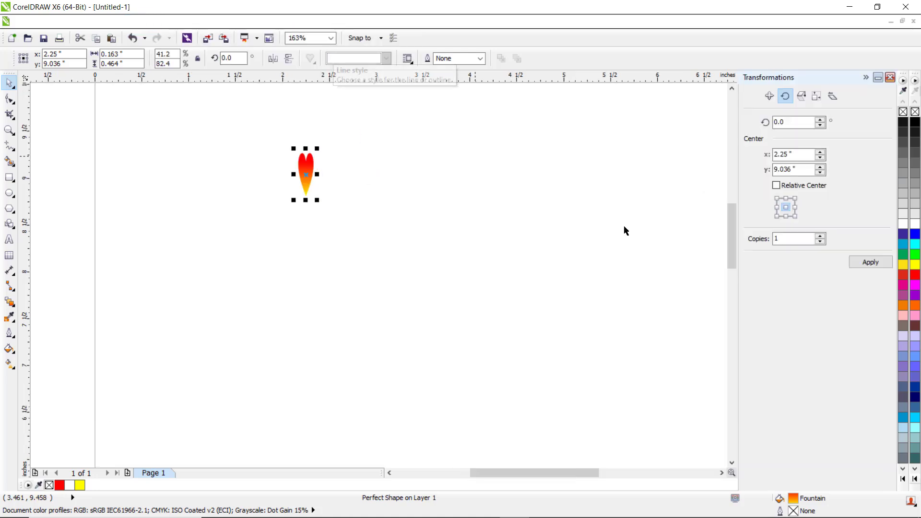
pyautogui.click(787, 217)
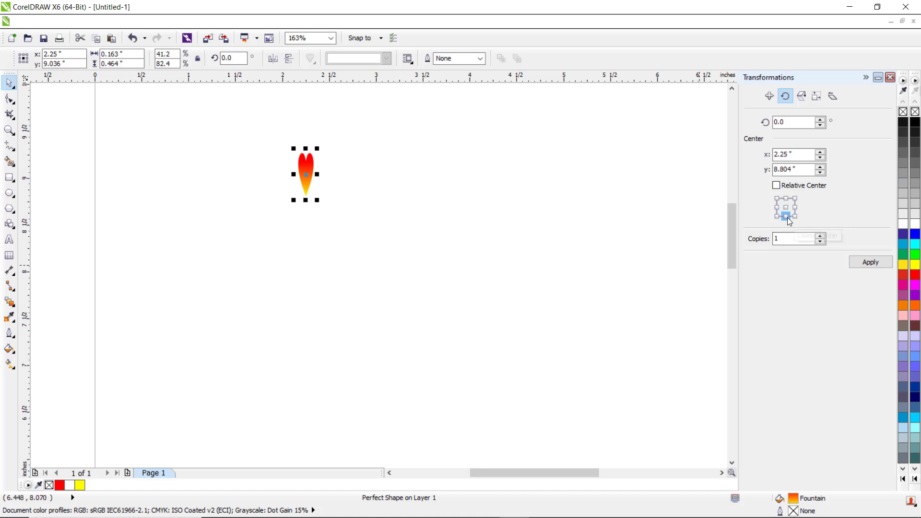
pyautogui.click(820, 120)
pyautogui.click(820, 120)
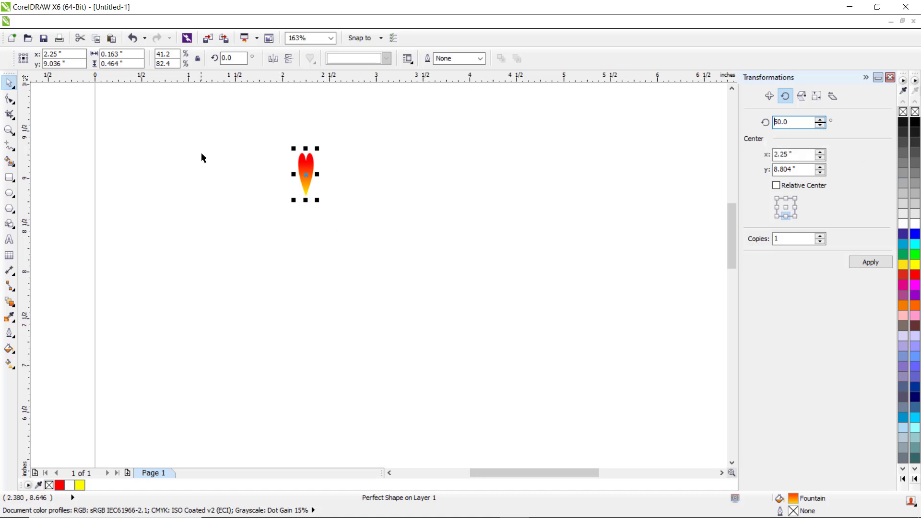
# Move the heart's rotation centre slightly below its tip, to about x 2.249 and y 8.763 inches
pyautogui.click(310, 174)
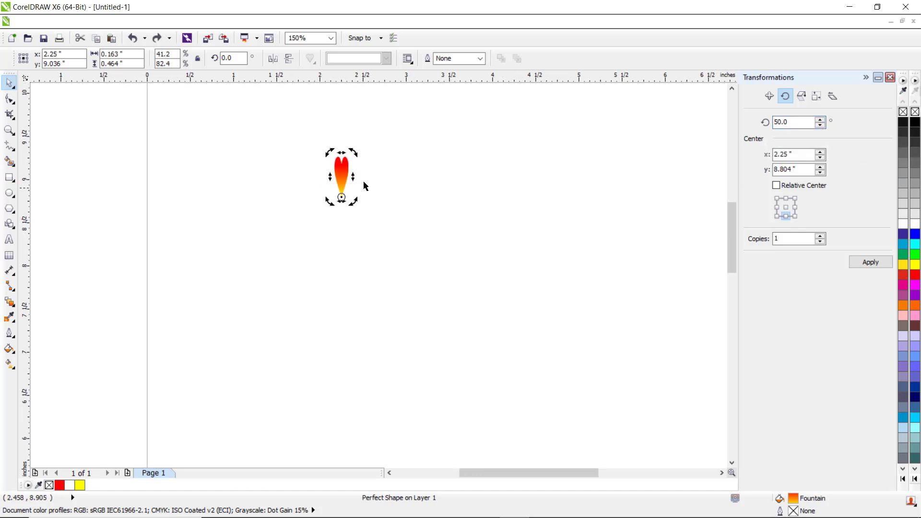
pyautogui.scroll(2, 343, 190)
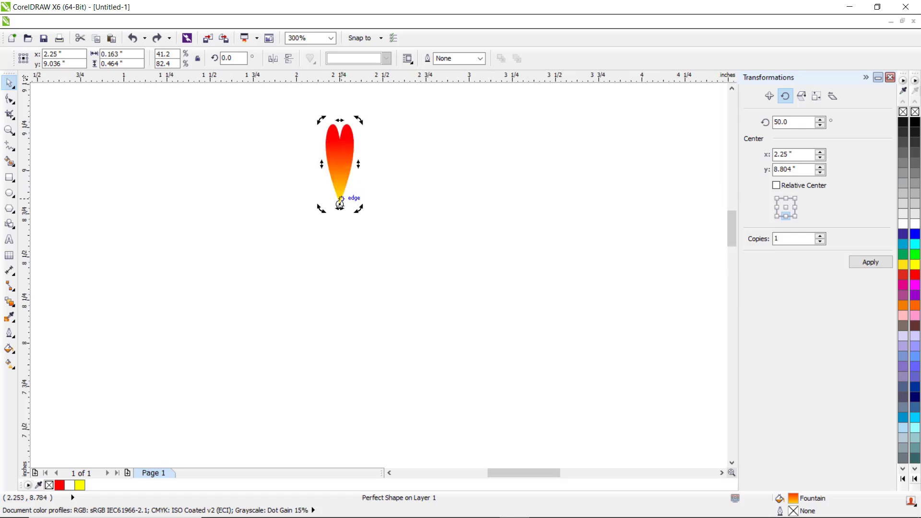
pyautogui.moveTo(340, 205); pyautogui.dragTo(340, 211)
# Apply the 50° rotation with one copy six times to form a seven-petal flower, and deselect it
pyautogui.scroll(-1, 415, 216)
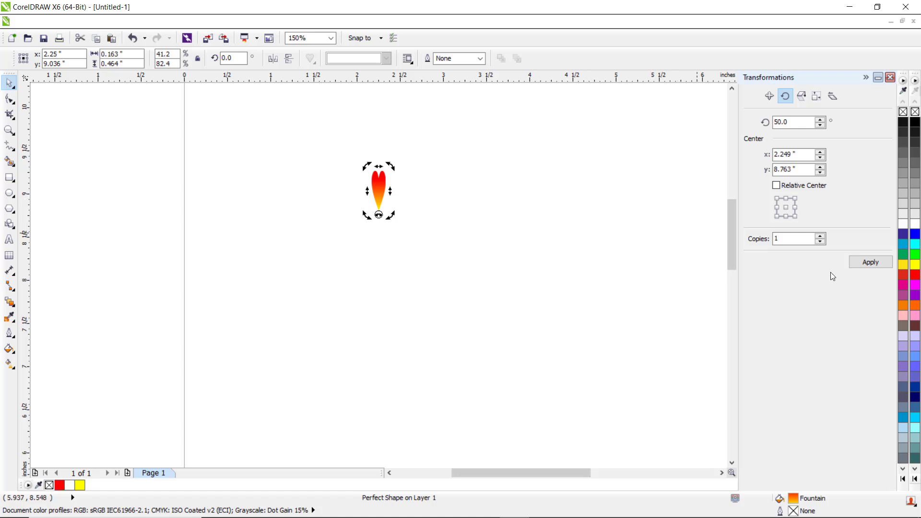
pyautogui.click(867, 262)
pyautogui.click(867, 263)
pyautogui.click(867, 263)
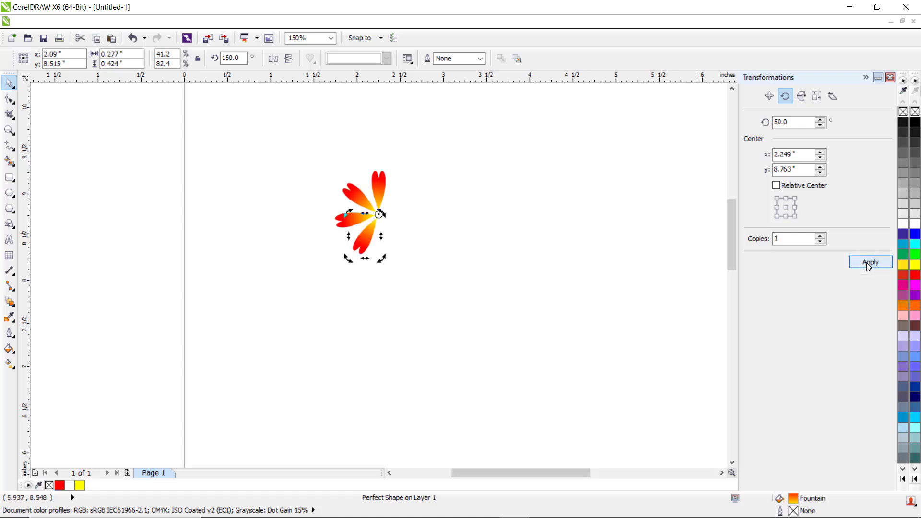
pyautogui.click(866, 263)
pyautogui.click(866, 262)
pyautogui.click(866, 262)
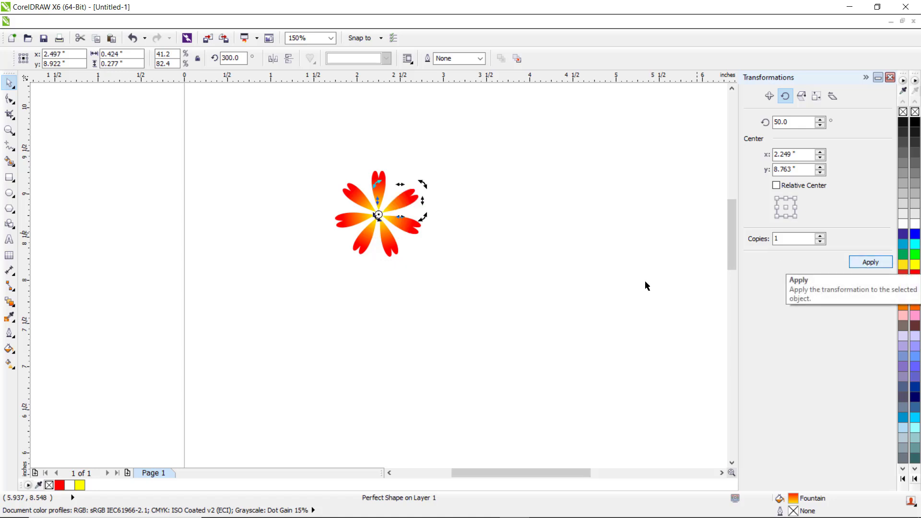
pyautogui.click(531, 277)
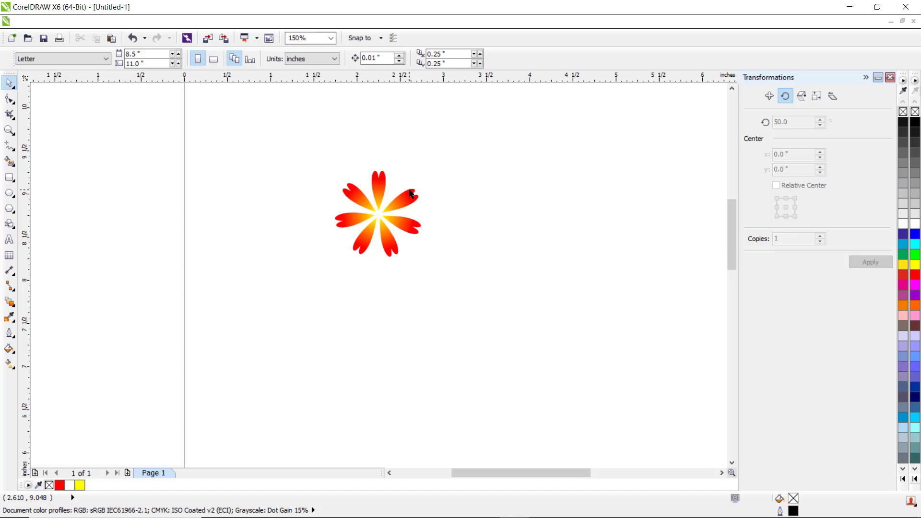
# Draw a rectangle about 1.23 by 1.17 inches around the flower and fill it with yellow
pyautogui.click(10, 179)
pyautogui.click(59, 182)
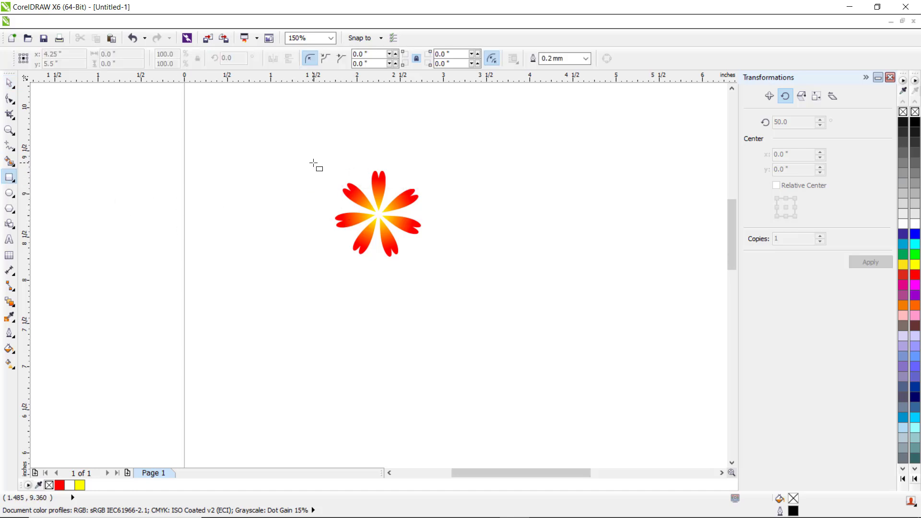
pyautogui.moveTo(325, 165); pyautogui.dragTo(431, 265)
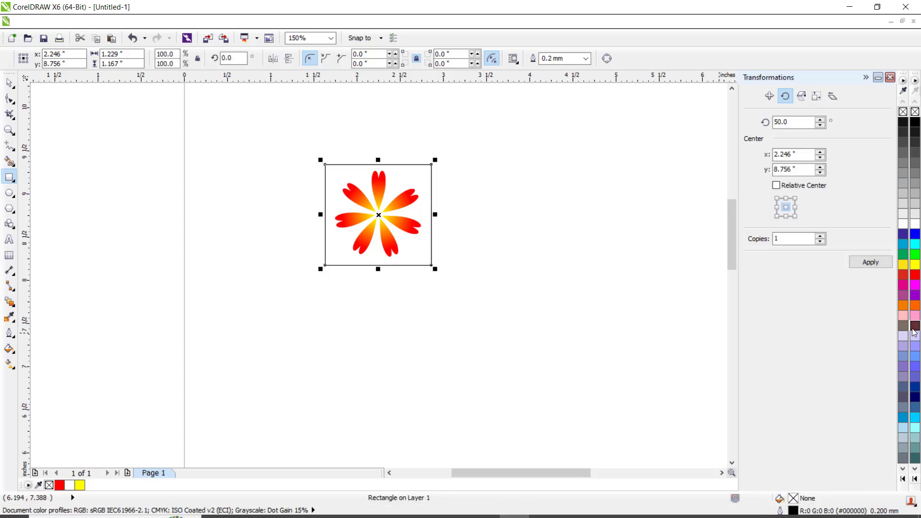
pyautogui.click(915, 265)
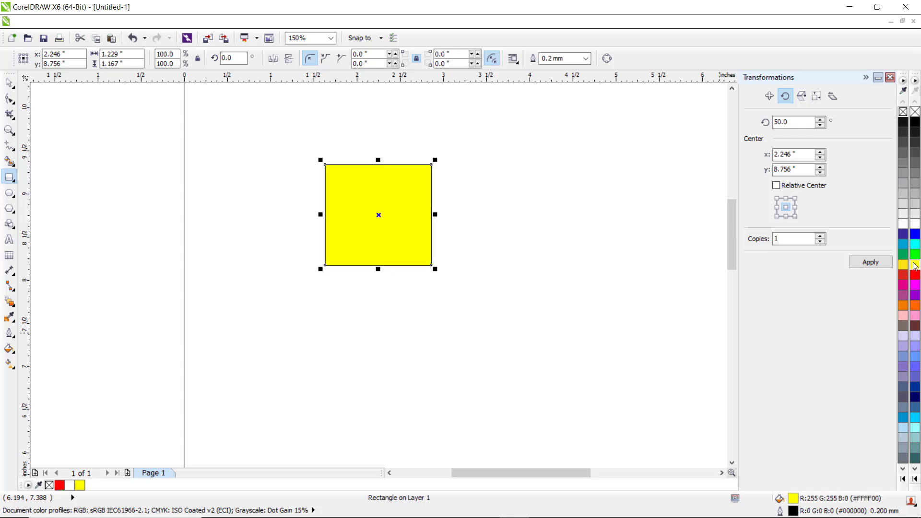
# Send the yellow rectangle to the back of the page, behind the flower, and remove its outline
pyautogui.rightClick(379, 216)
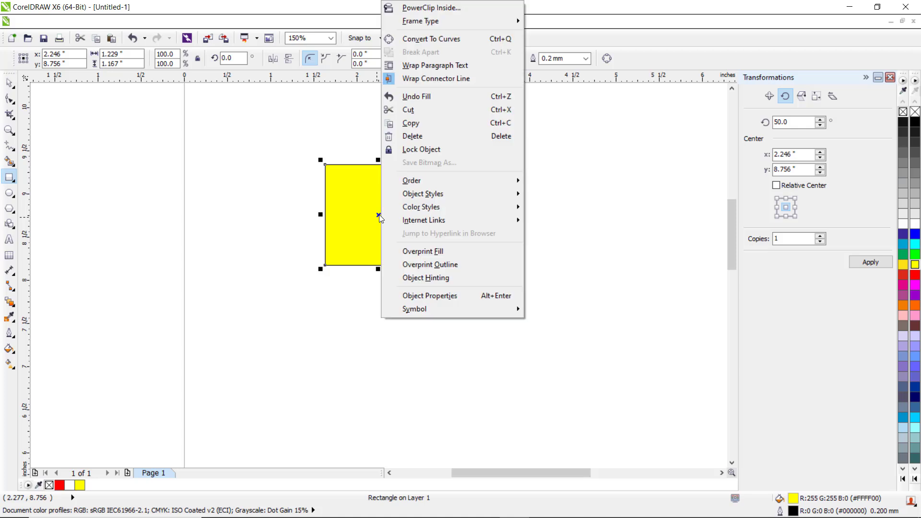
pyautogui.moveTo(451, 180)
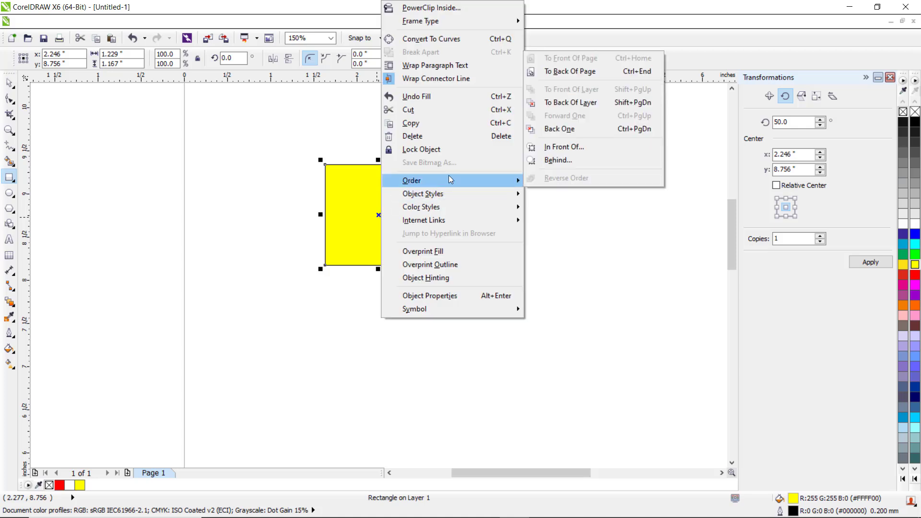
pyautogui.click(586, 76)
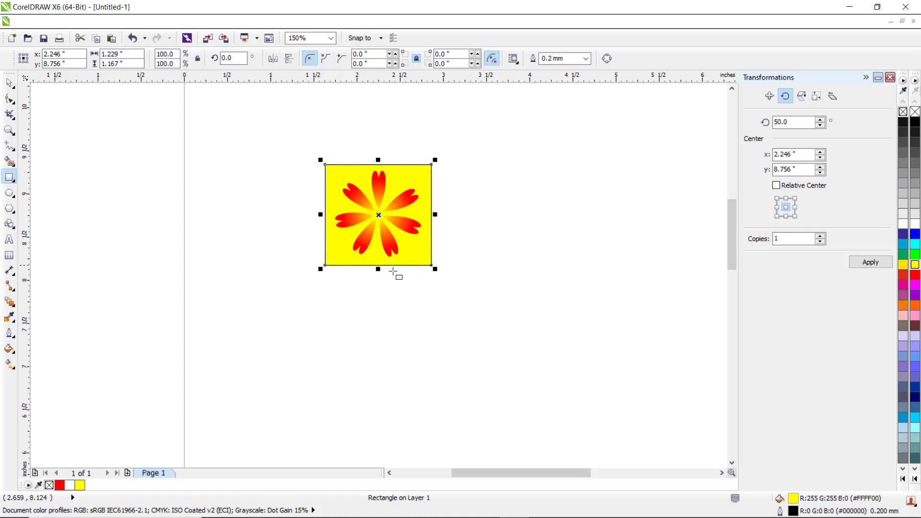
pyautogui.rightClick(903, 111)
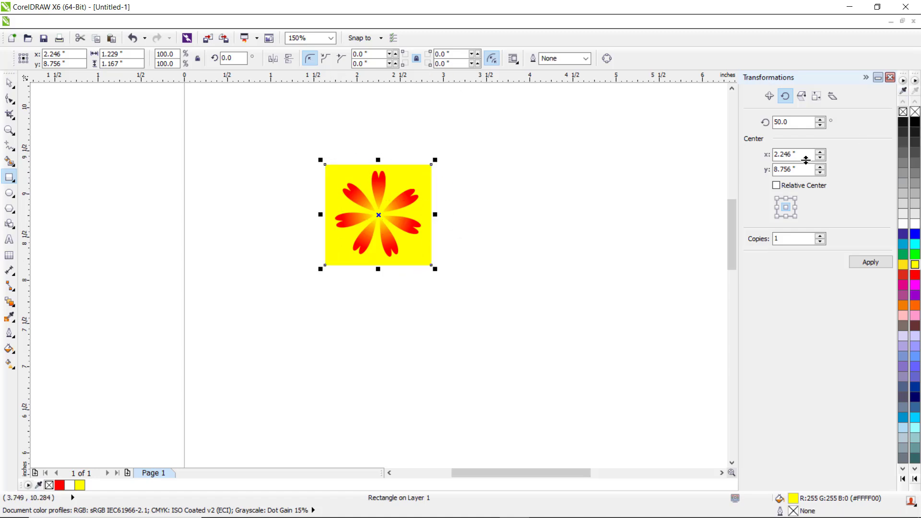
# Create a full color pattern from the area of the yellow flower square and save it as aaa in Vector Patterns
pyautogui.click(8, 84)
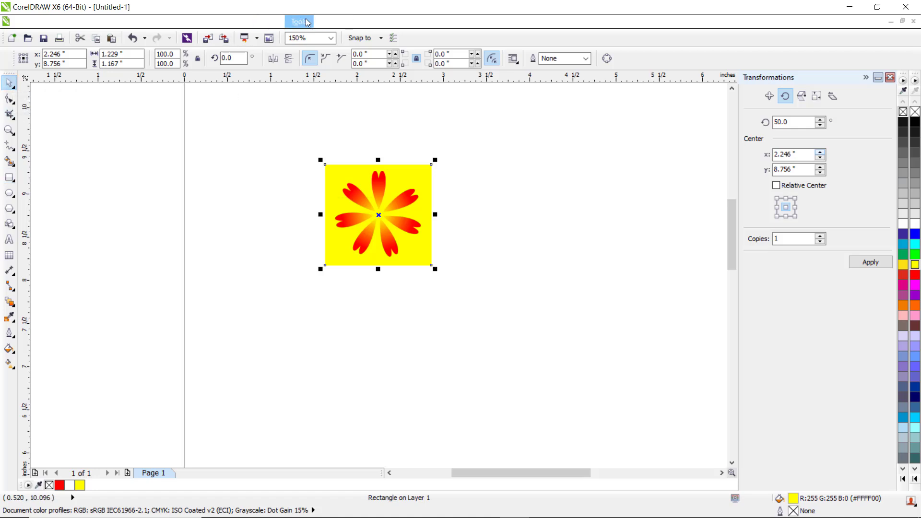
pyautogui.click(300, 22)
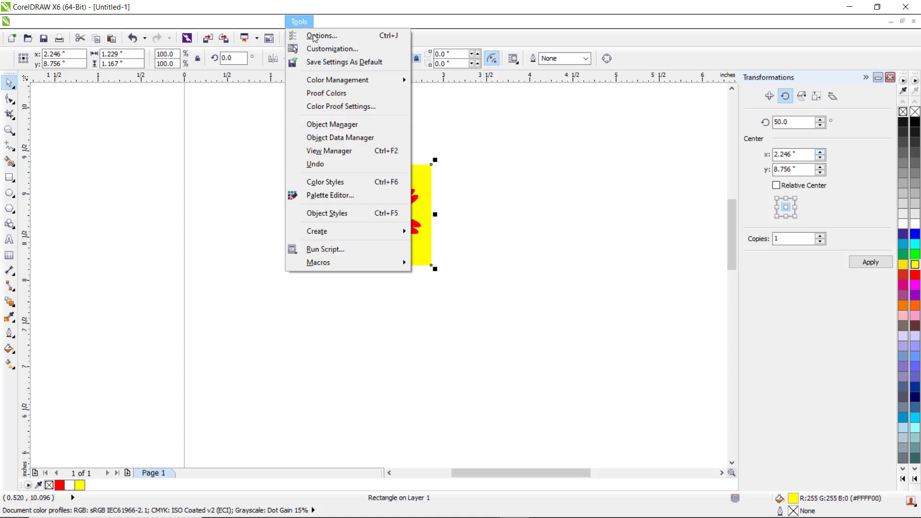
pyautogui.moveTo(402, 231)
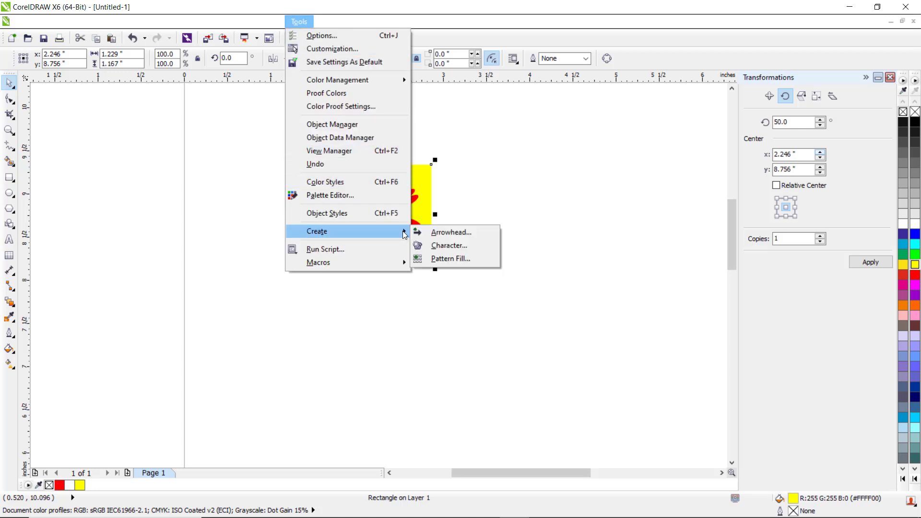
pyautogui.click(462, 261)
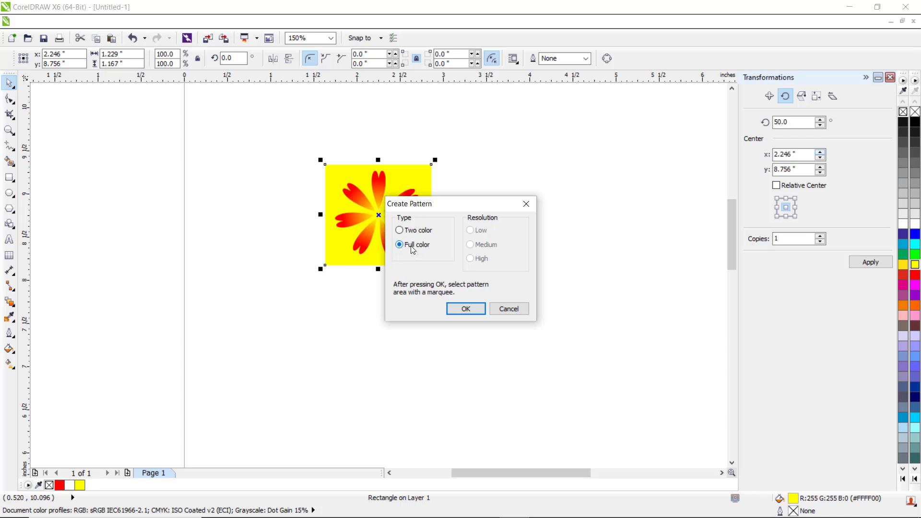
pyautogui.click(466, 309)
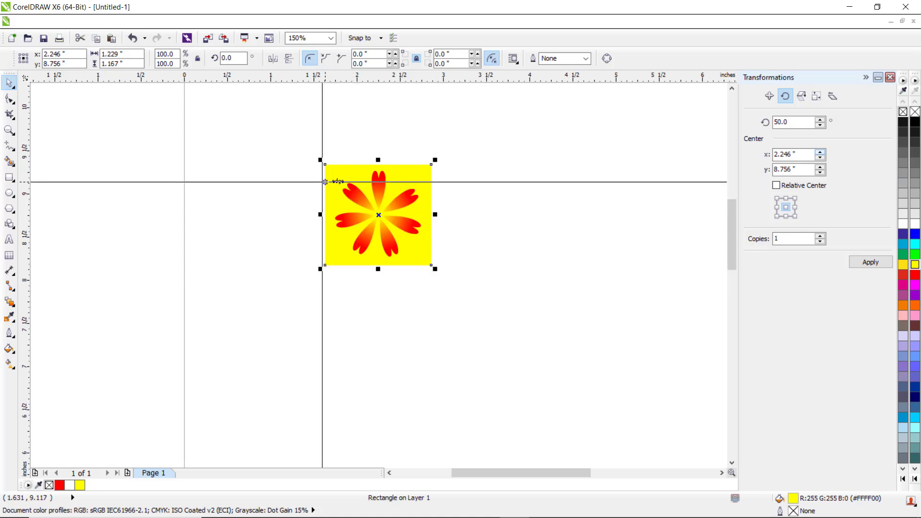
pyautogui.moveTo(324, 165); pyautogui.dragTo(431, 265)
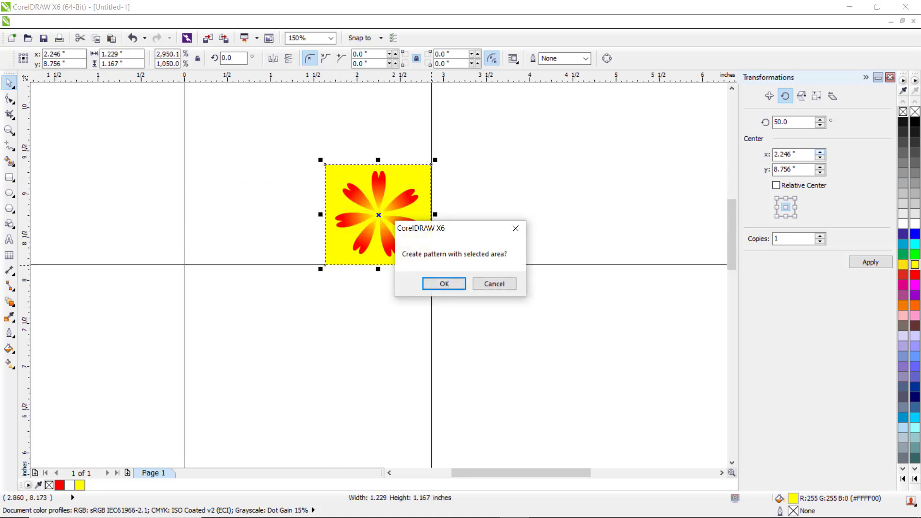
pyautogui.click(443, 284)
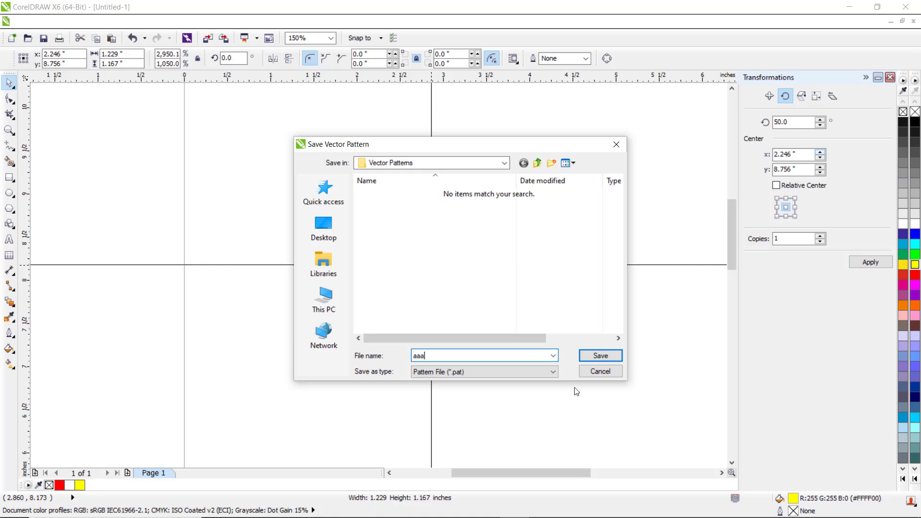
pyautogui.click(594, 356)
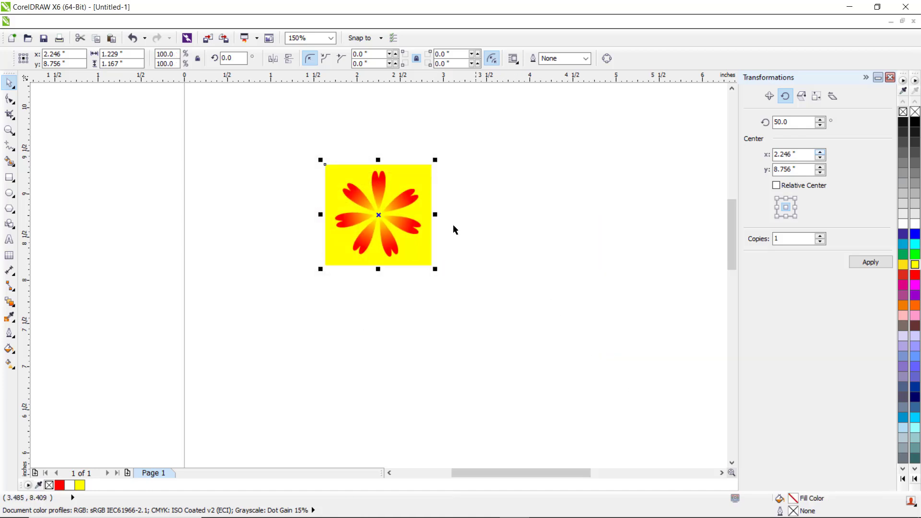
# Draw a rectangle about 6.64 by 3.32 inches below the flower square
pyautogui.scroll(-1, 450, 223)
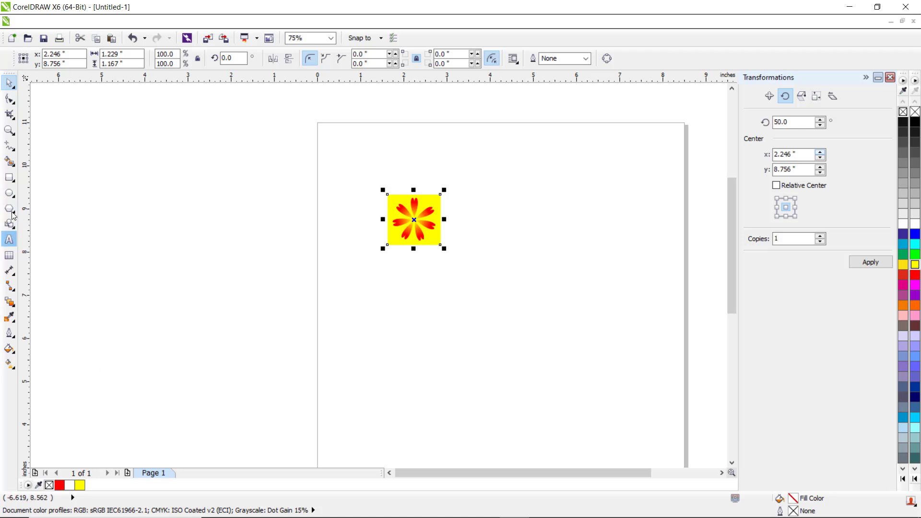
pyautogui.click(9, 177)
pyautogui.moveTo(367, 287); pyautogui.dragTo(654, 431)
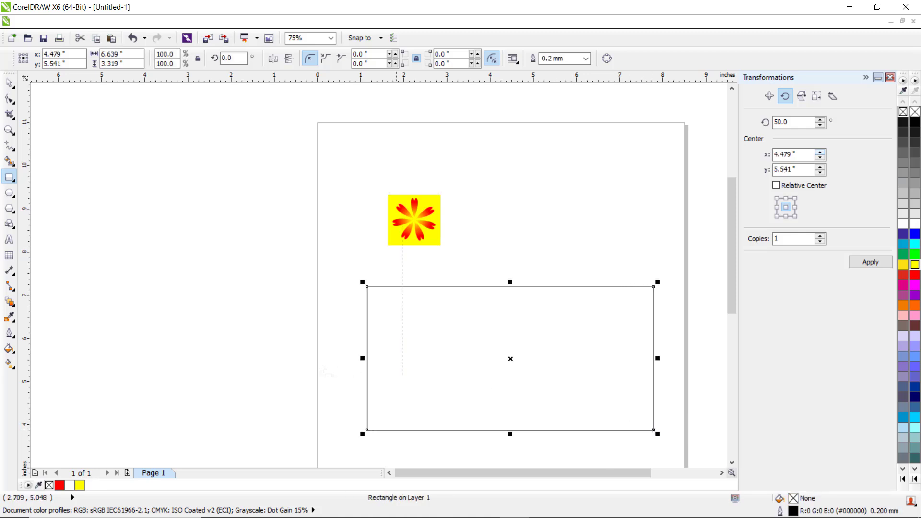
# Fill the large rectangle with the saved full color flower pattern
pyautogui.click(16, 356)
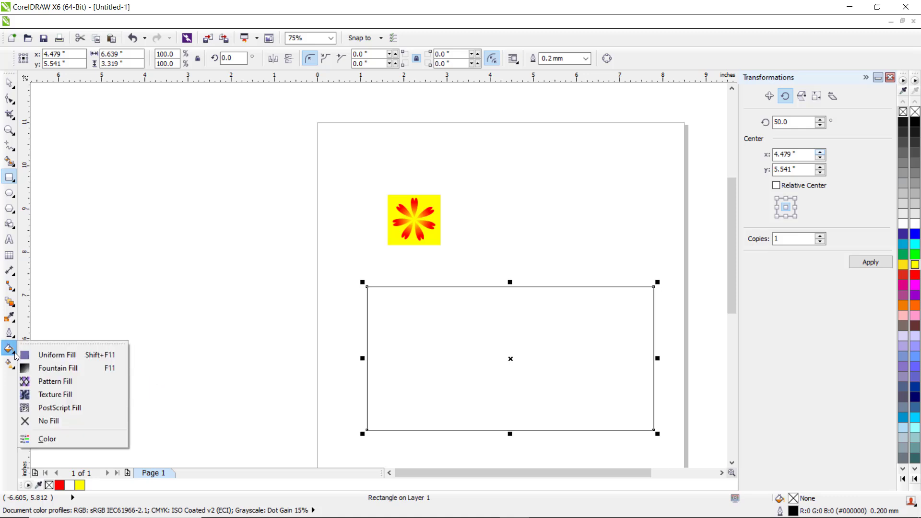
pyautogui.click(63, 384)
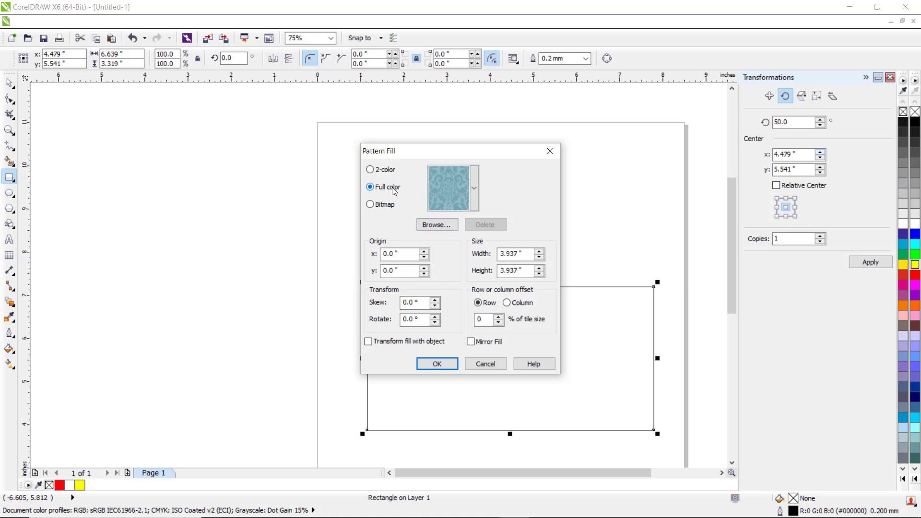
pyautogui.click(474, 188)
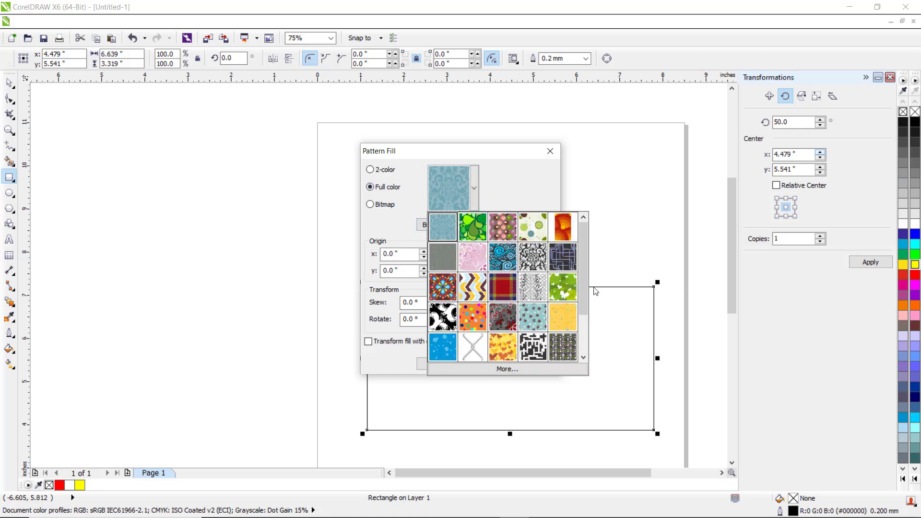
pyautogui.moveTo(581, 307); pyautogui.dragTo(576, 351)
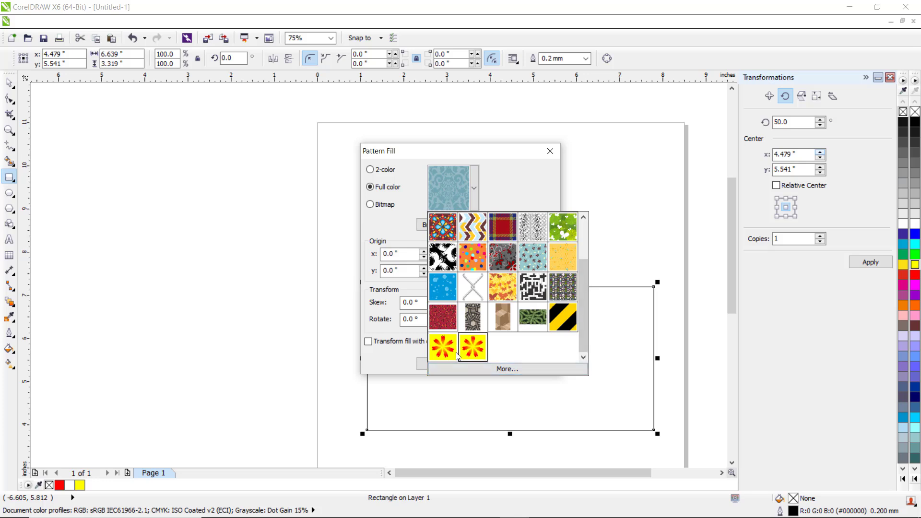
pyautogui.click(469, 344)
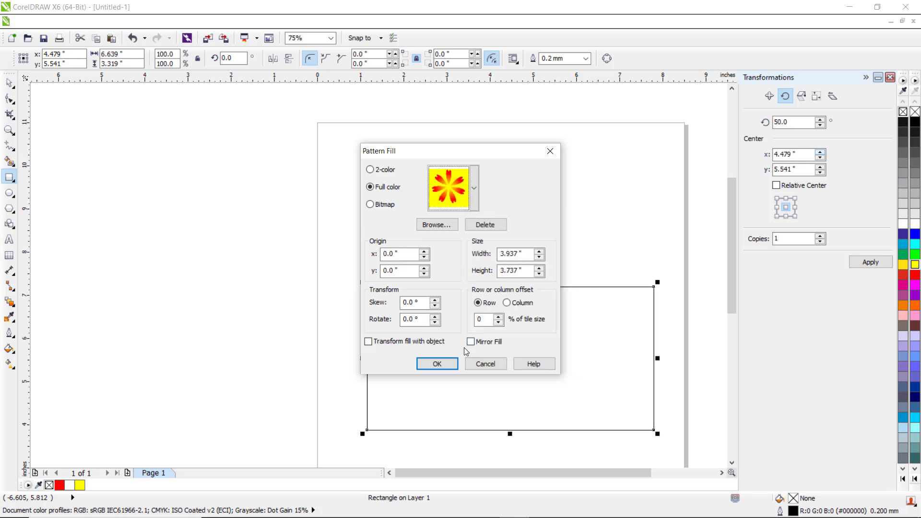
pyautogui.click(437, 365)
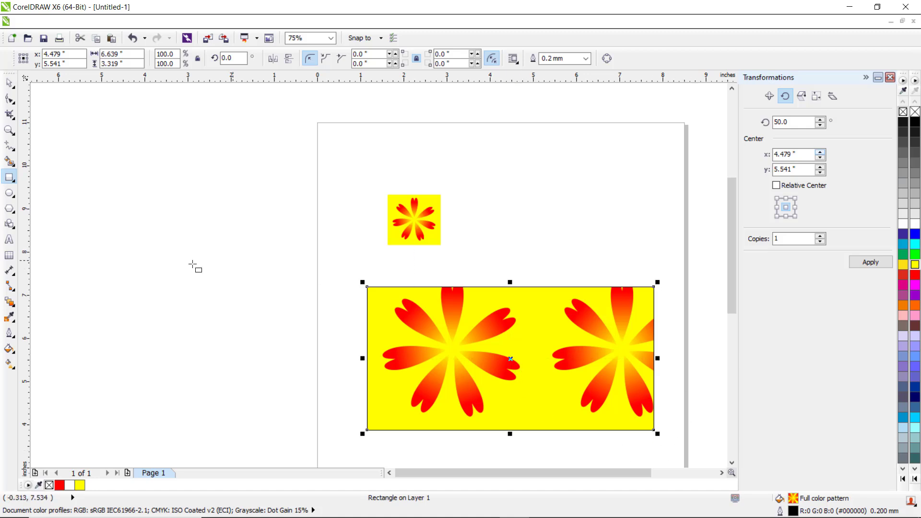
# Set the rectangle's pattern fill tile size to 2 inches wide and 1 inch high
pyautogui.click(12, 357)
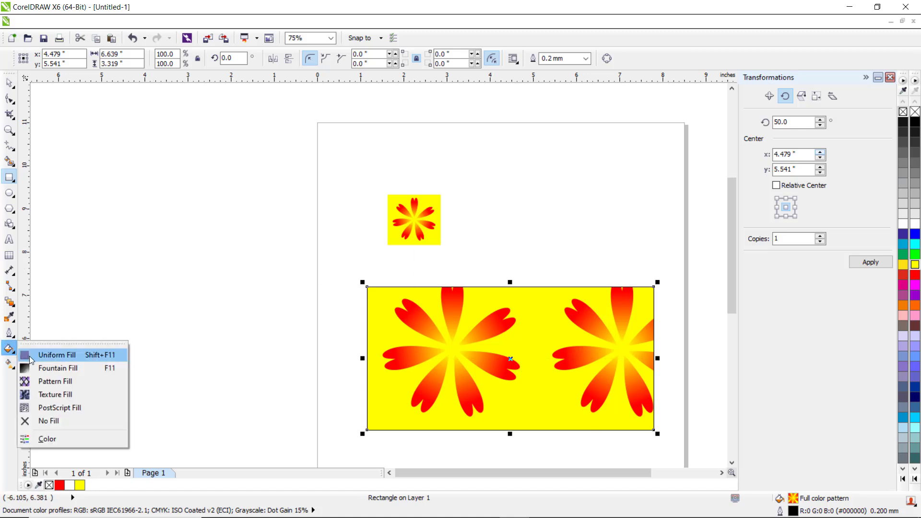
pyautogui.click(48, 382)
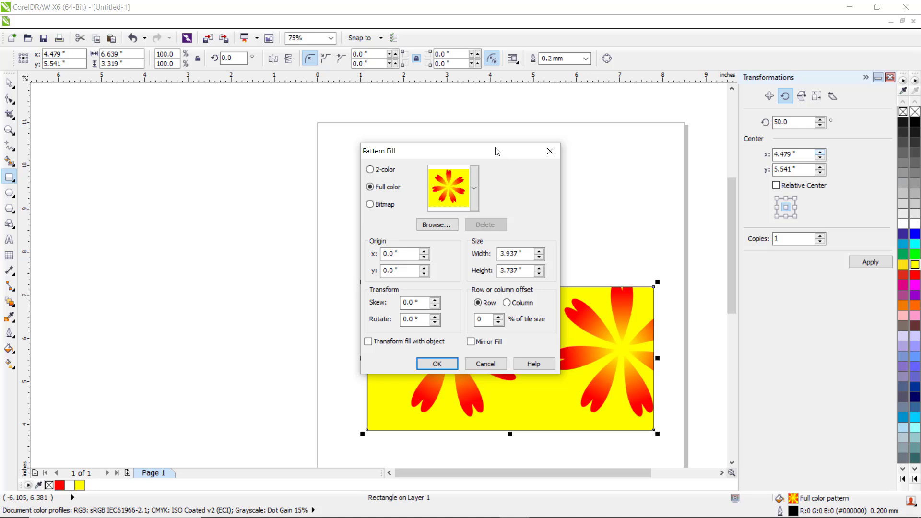
pyautogui.moveTo(495, 156); pyautogui.dragTo(323, 113)
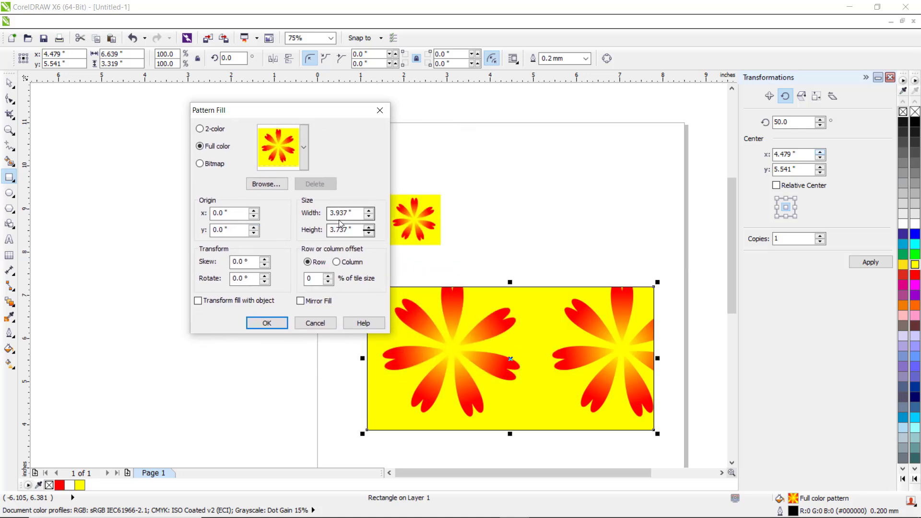
pyautogui.moveTo(354, 213); pyautogui.dragTo(293, 211)
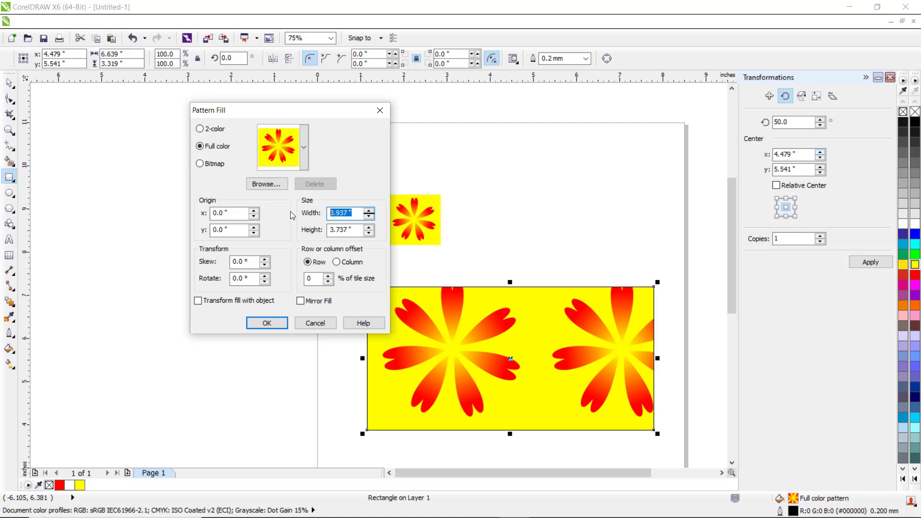
pyautogui.write('2')
pyautogui.press('Tab')
pyautogui.write('1')
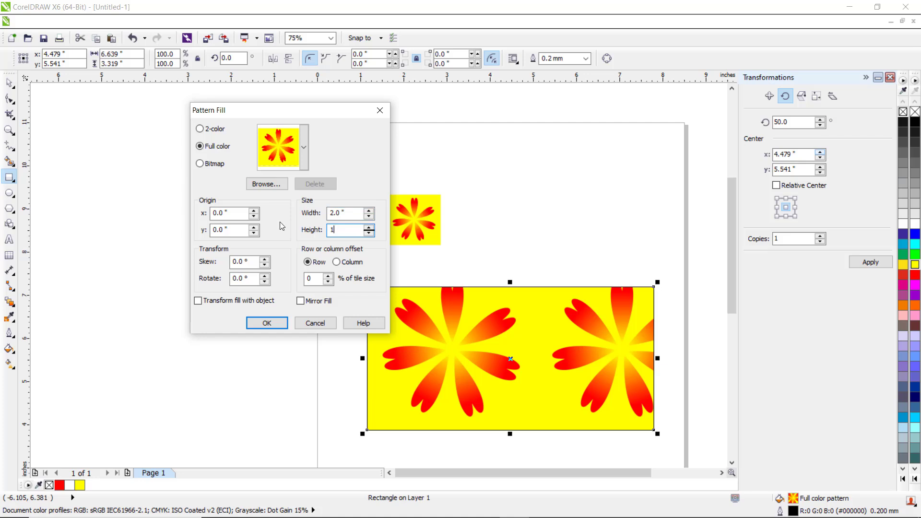
pyautogui.click(276, 324)
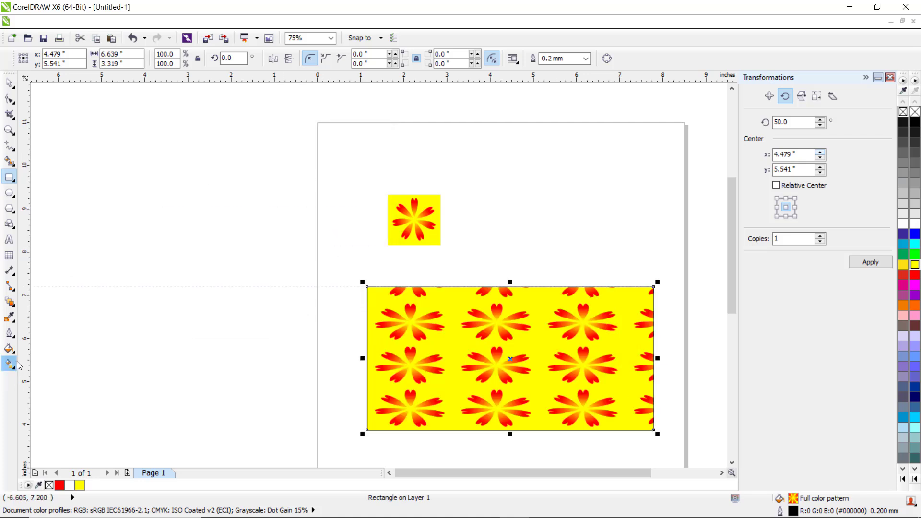
# Set the pattern fill's tile height to 2 inches
pyautogui.click(9, 349)
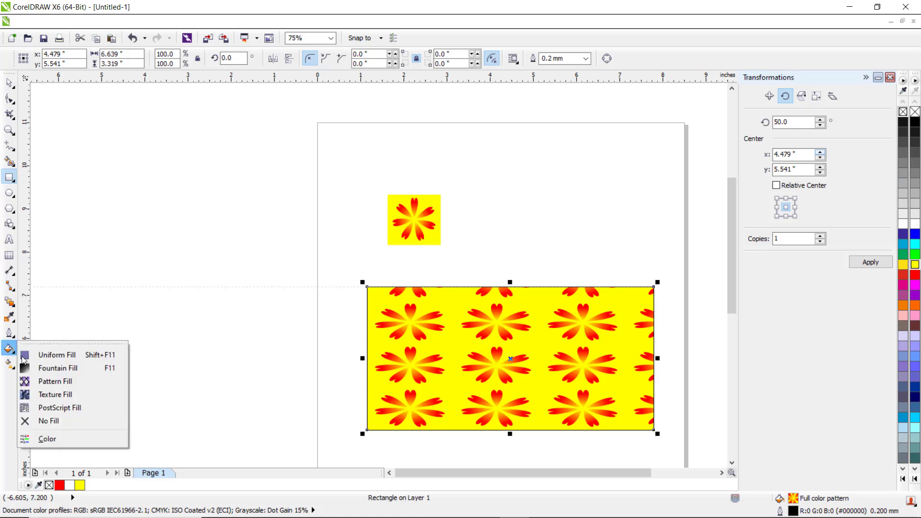
pyautogui.click(55, 381)
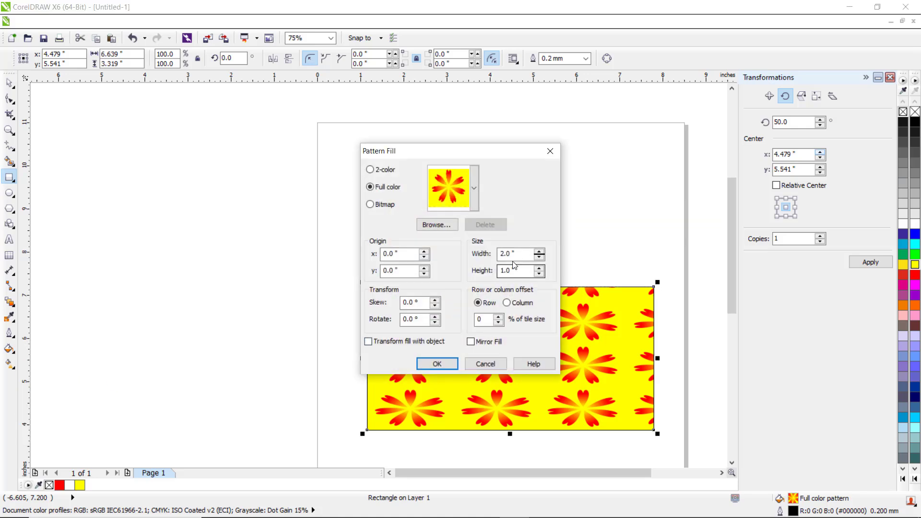
pyautogui.doubleClick(515, 270)
pyautogui.write('2')
pyautogui.click(437, 364)
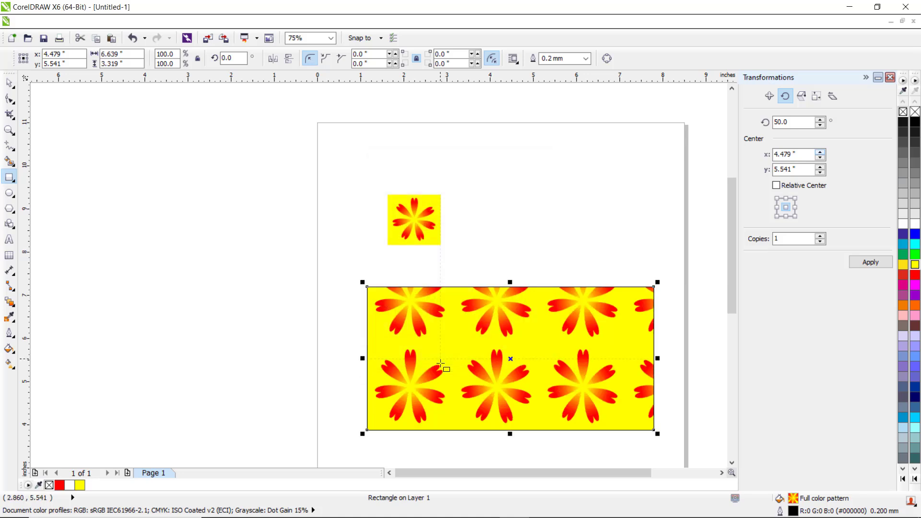
pyautogui.click(14, 354)
pyautogui.click(72, 382)
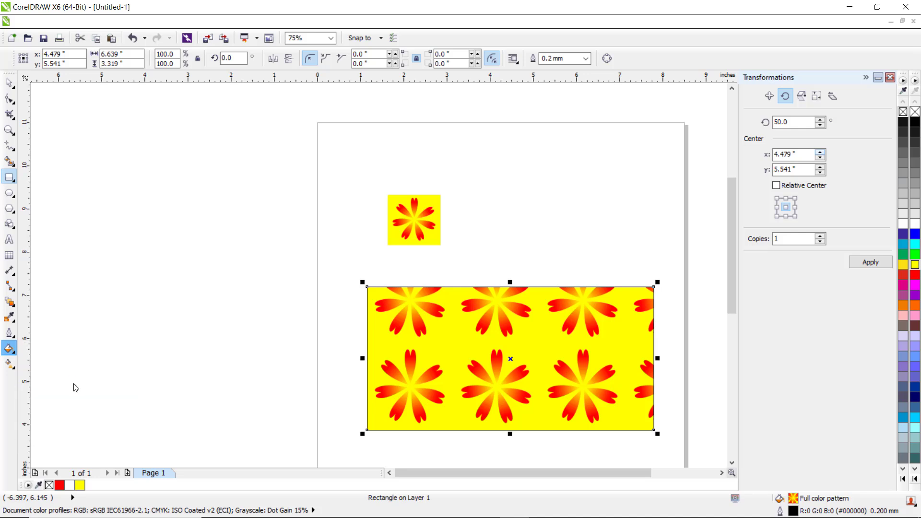
pyautogui.click(486, 366)
# Set the pattern tiles in the large rectangle to 1 by 1 inch with the Interactive Fill tool
pyautogui.click(9, 364)
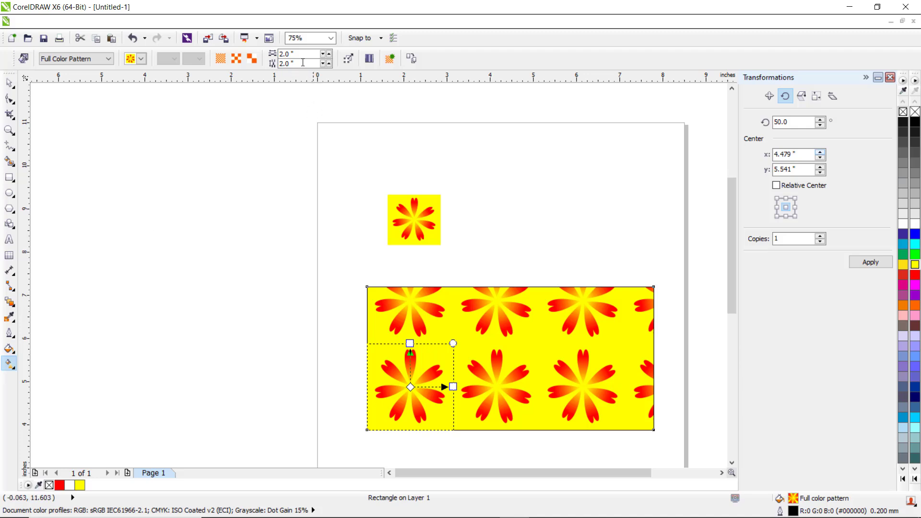
pyautogui.moveTo(298, 54); pyautogui.dragTo(246, 57)
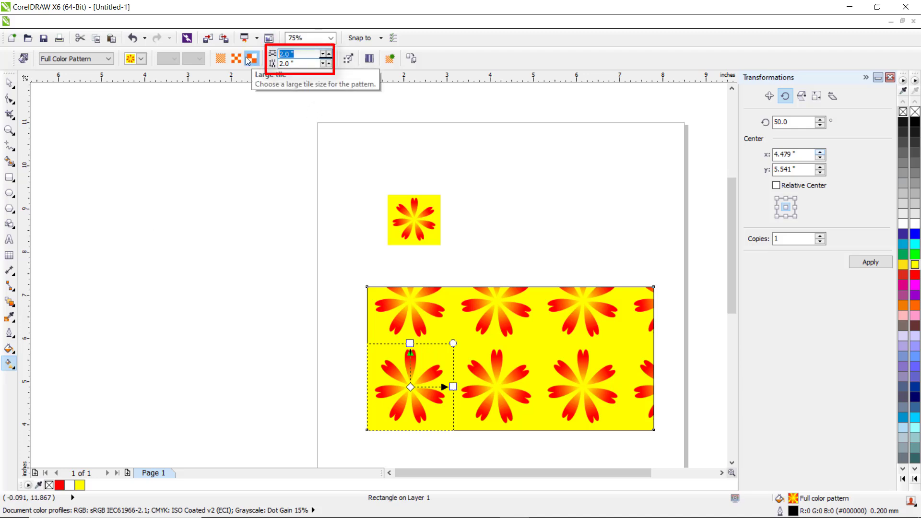
pyautogui.write('1')
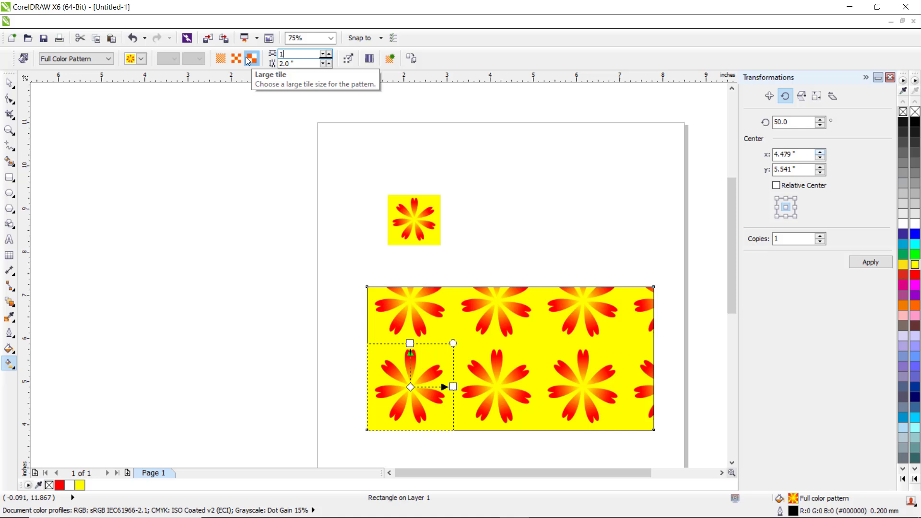
pyautogui.doubleClick(300, 65)
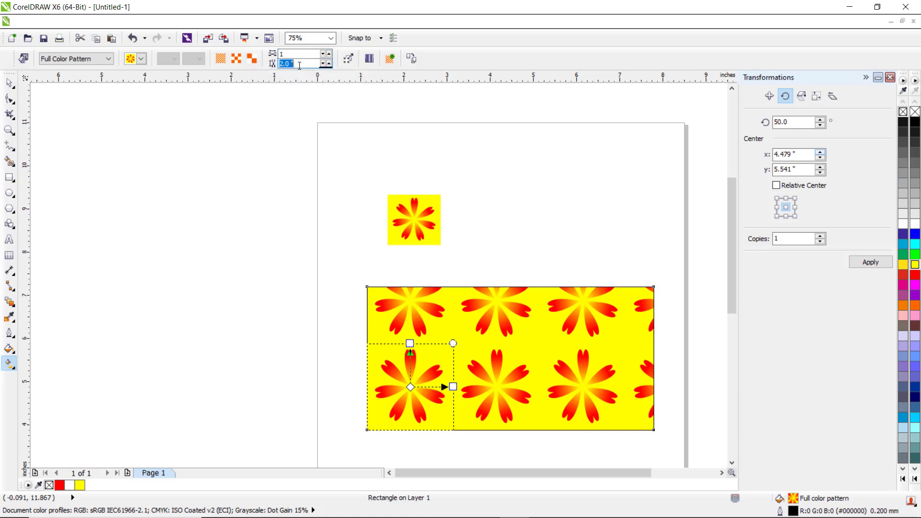
pyautogui.write('1')
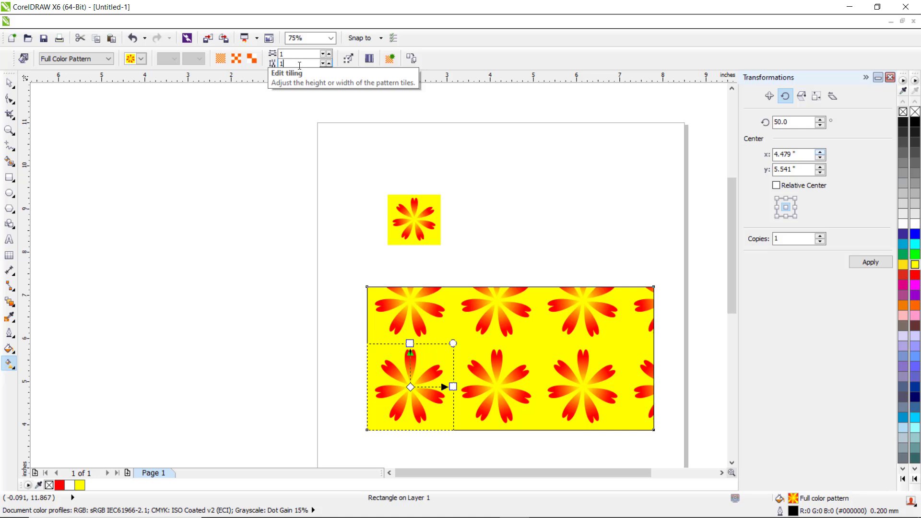
pyautogui.press('Return')
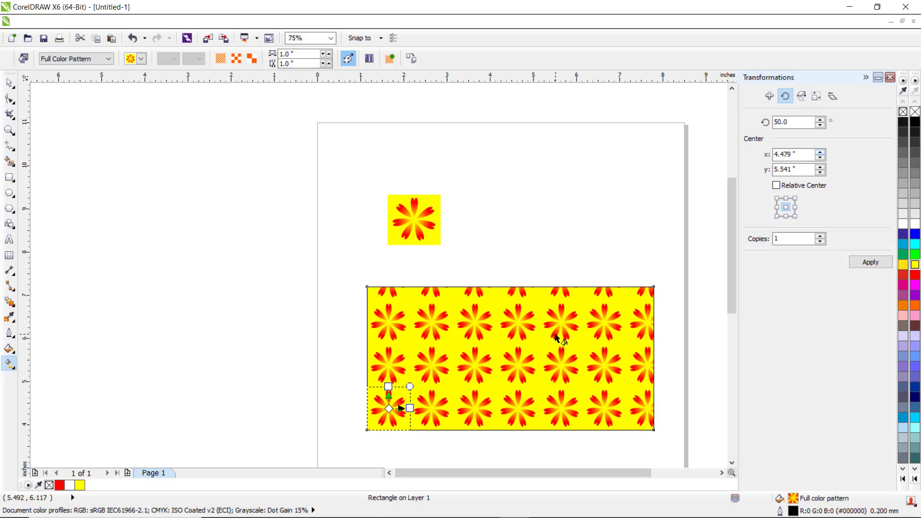
pyautogui.click(300, 54)
pyautogui.moveTo(300, 54); pyautogui.dragTo(252, 50)
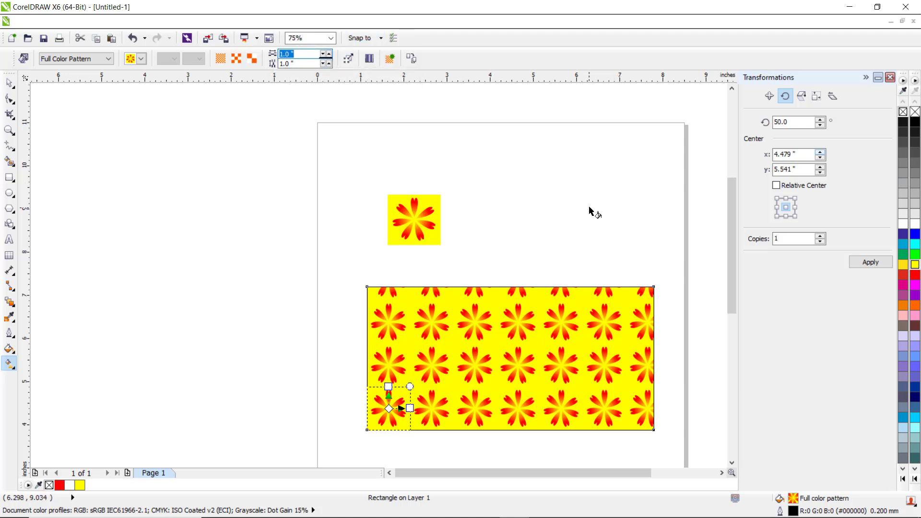
pyautogui.press('Return')
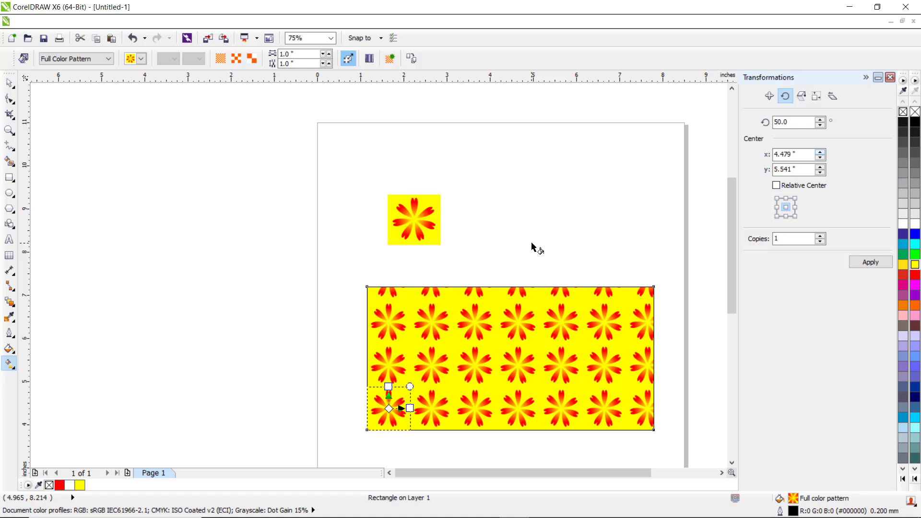